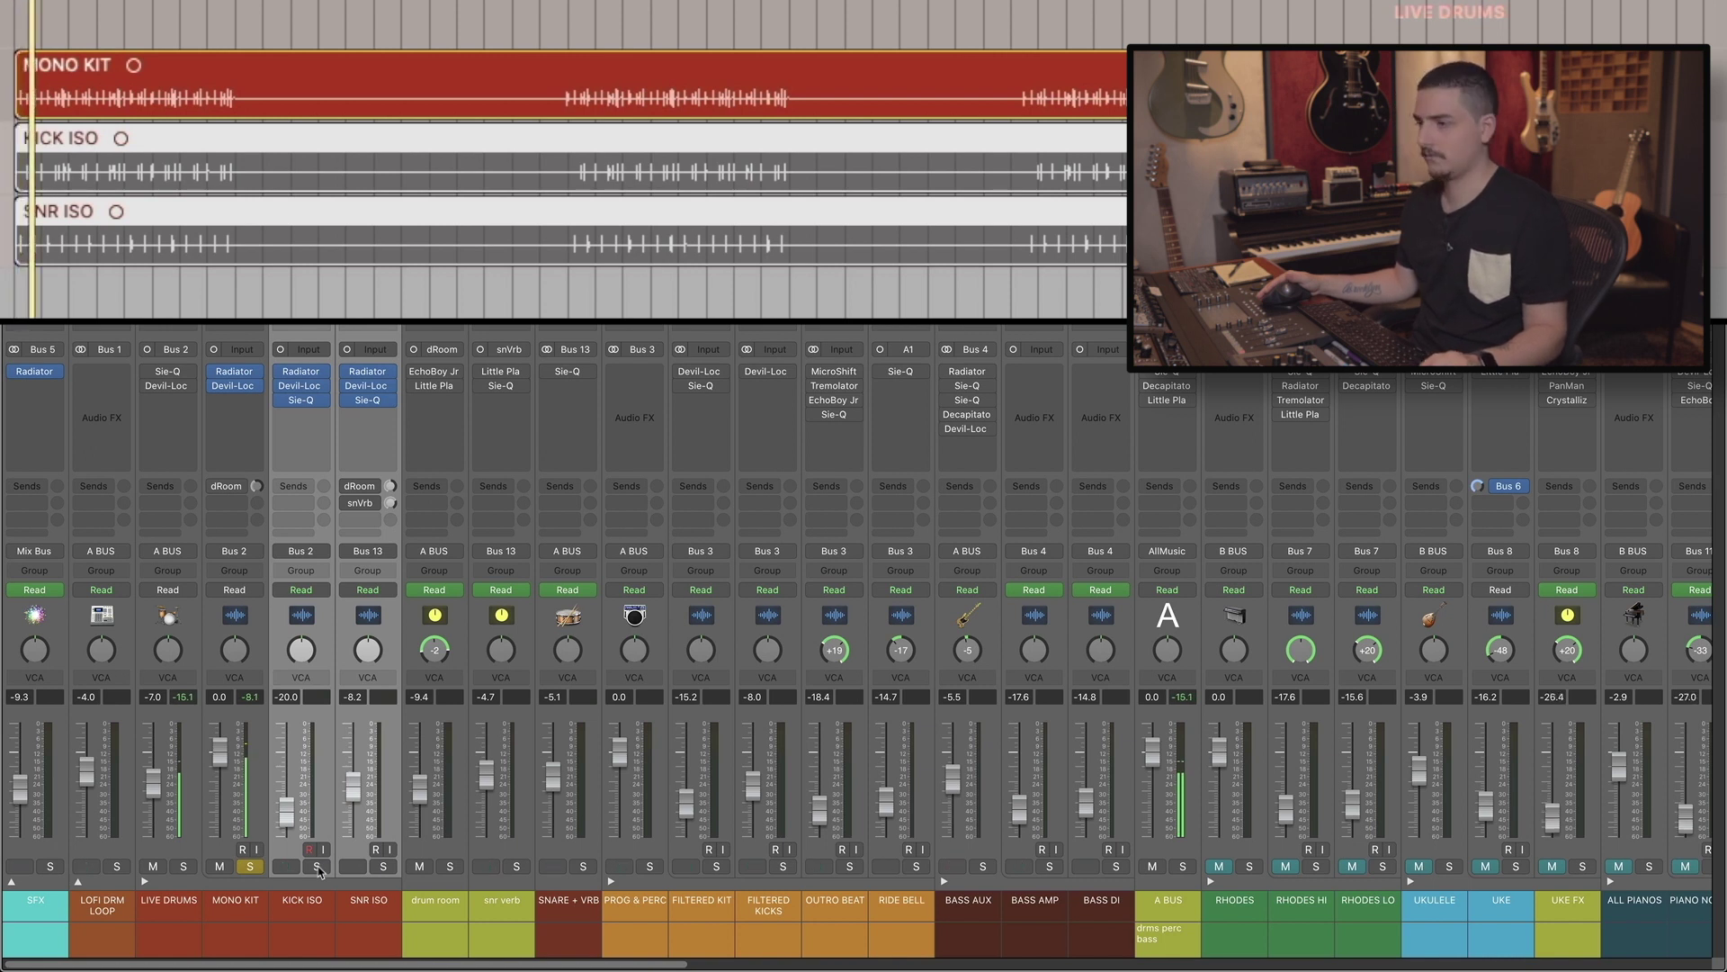
# Compare the MONO KIT alone with the KICK ISO and SNR ISO tracks soloed alongside it
pyautogui.click(318, 867)
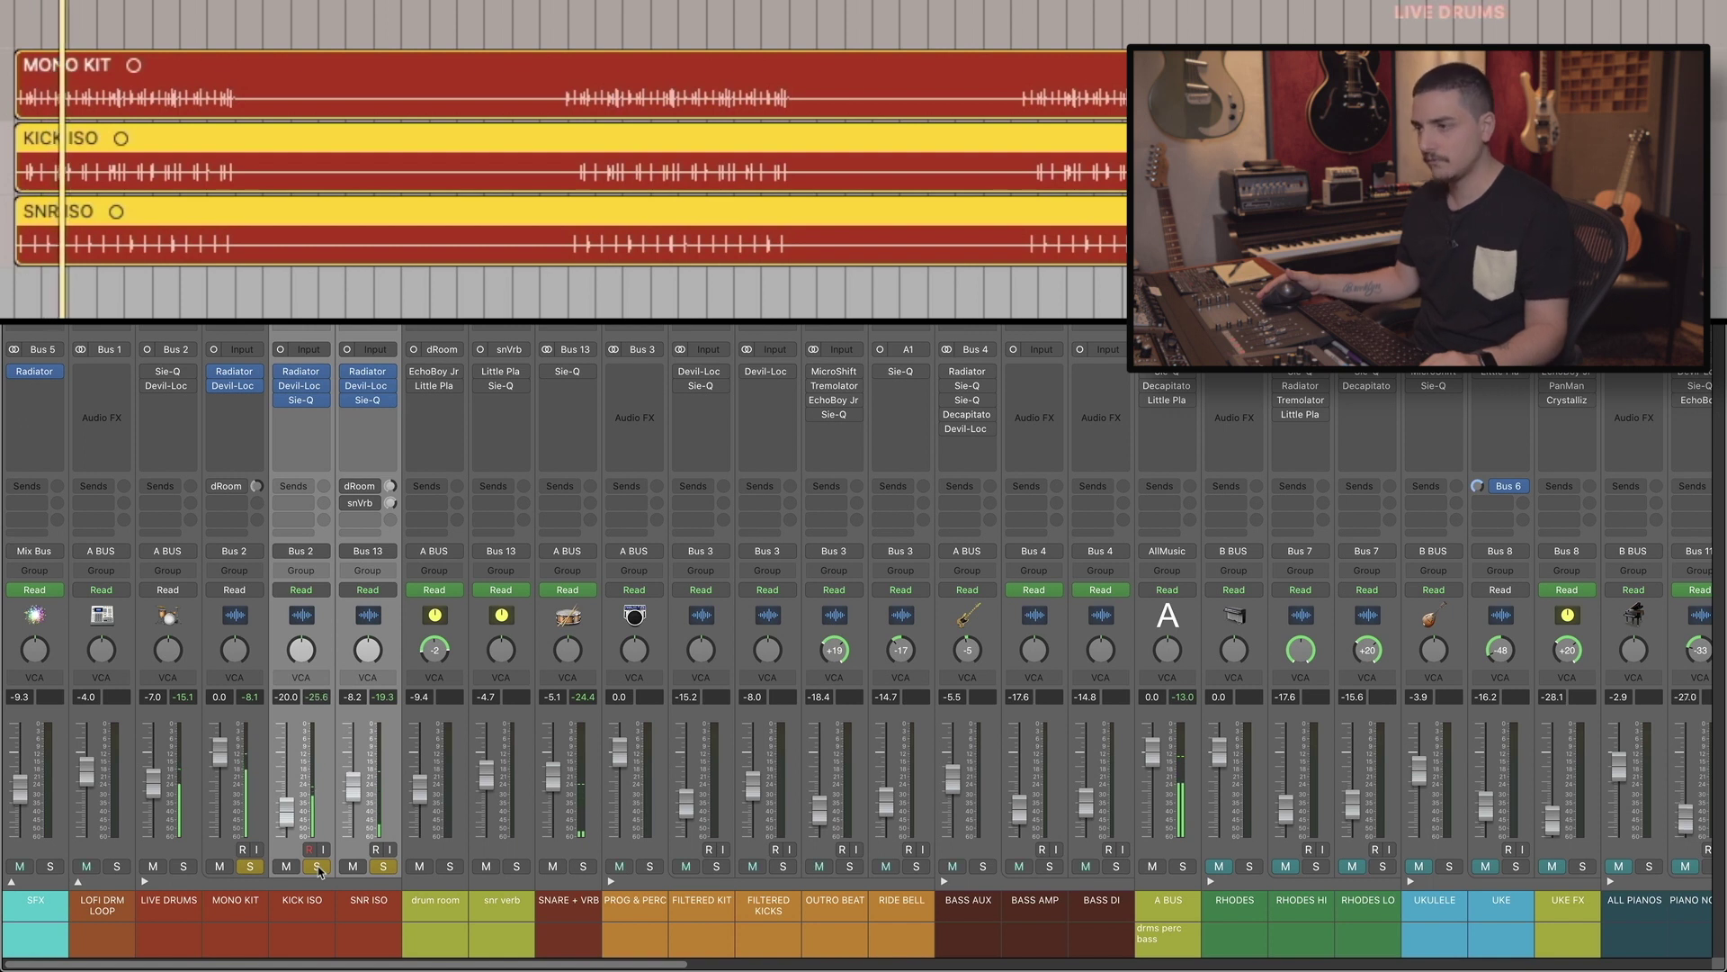
pyautogui.click(317, 867)
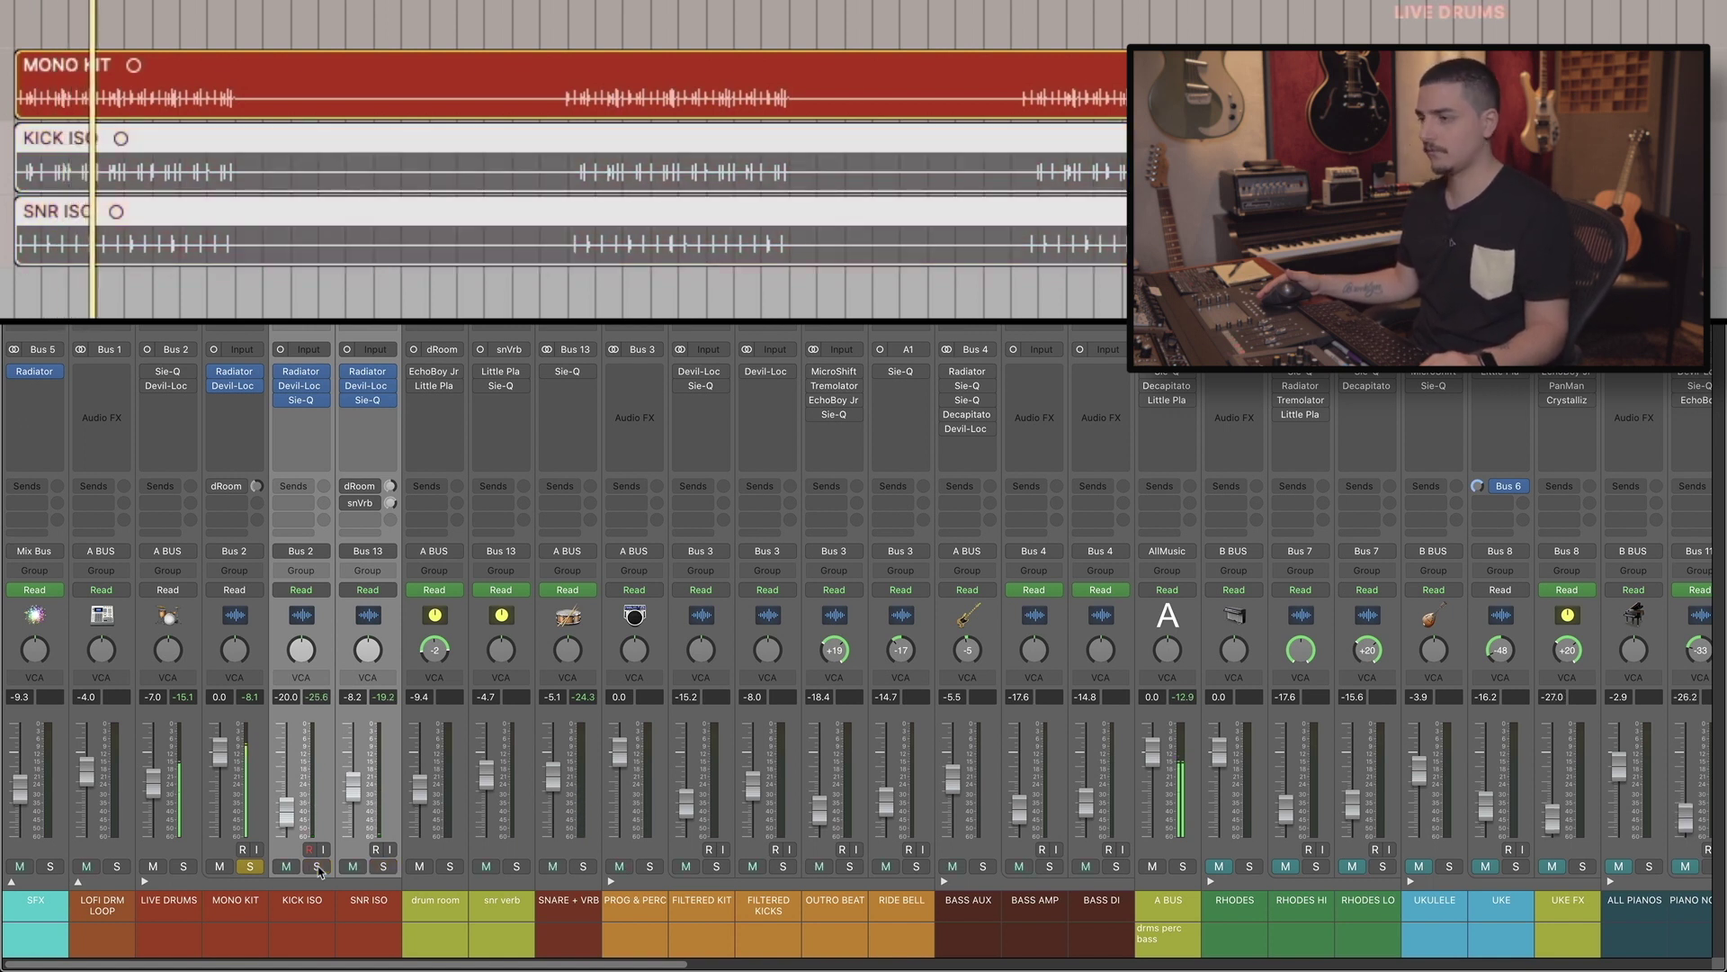
pyautogui.click(317, 867)
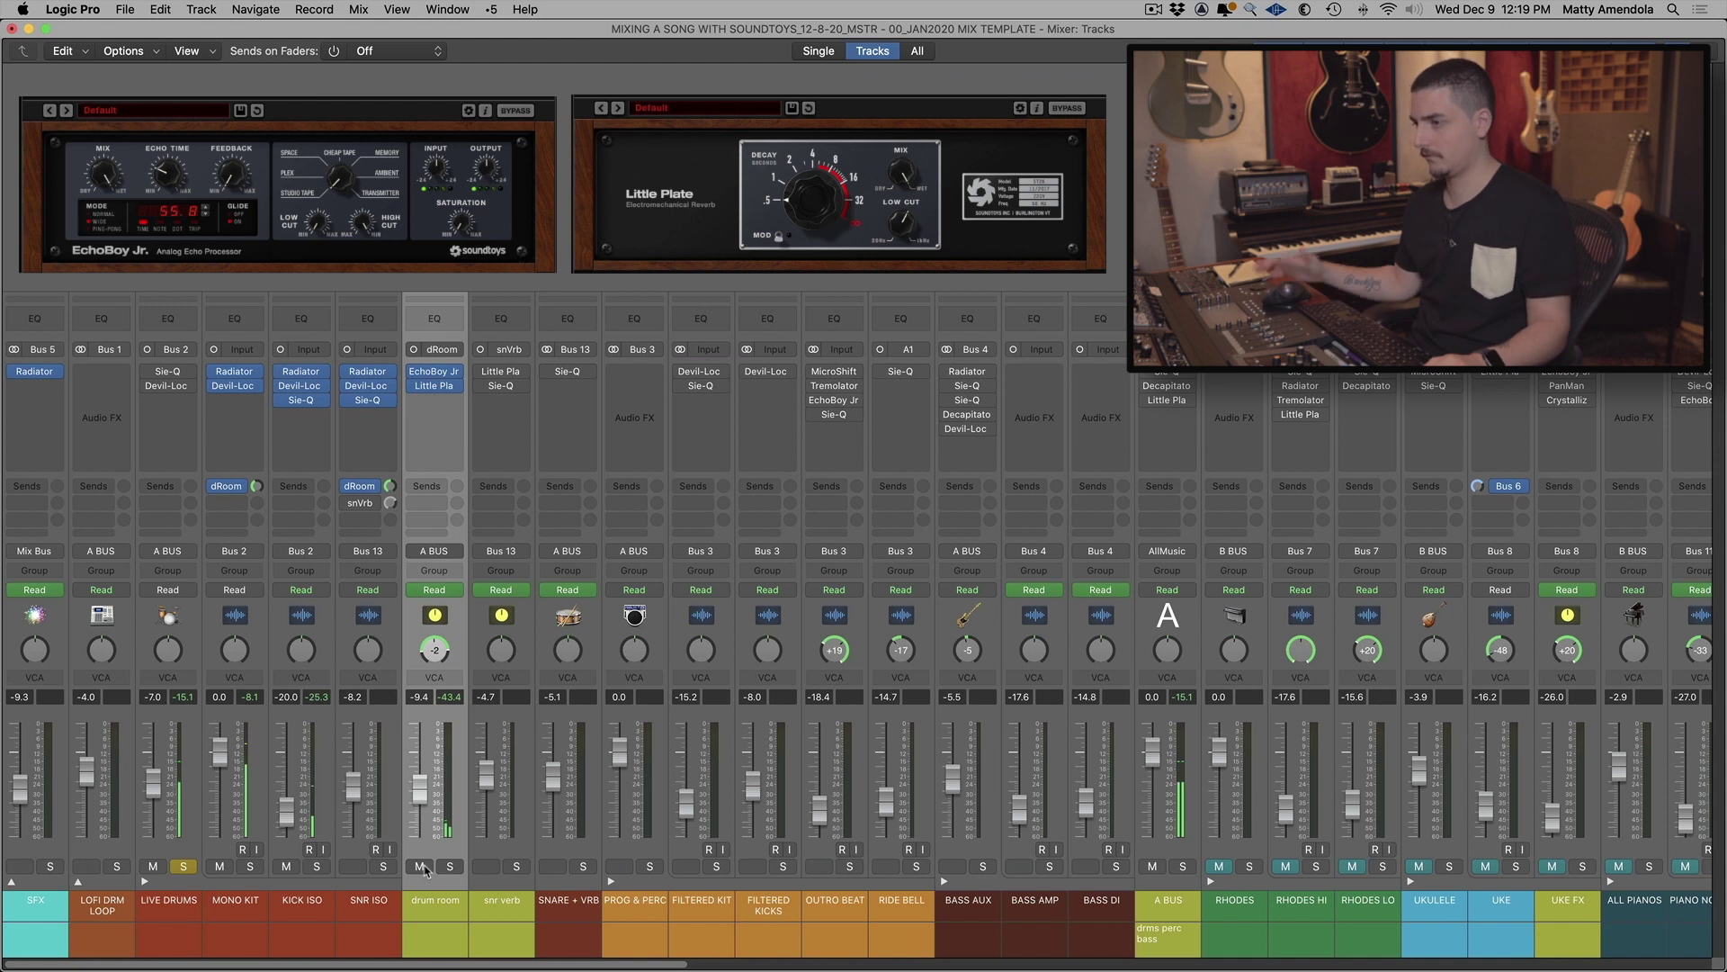
# Audition the live drums with the drum room return and the snr verb return each muted and unmuted
pyautogui.click(424, 868)
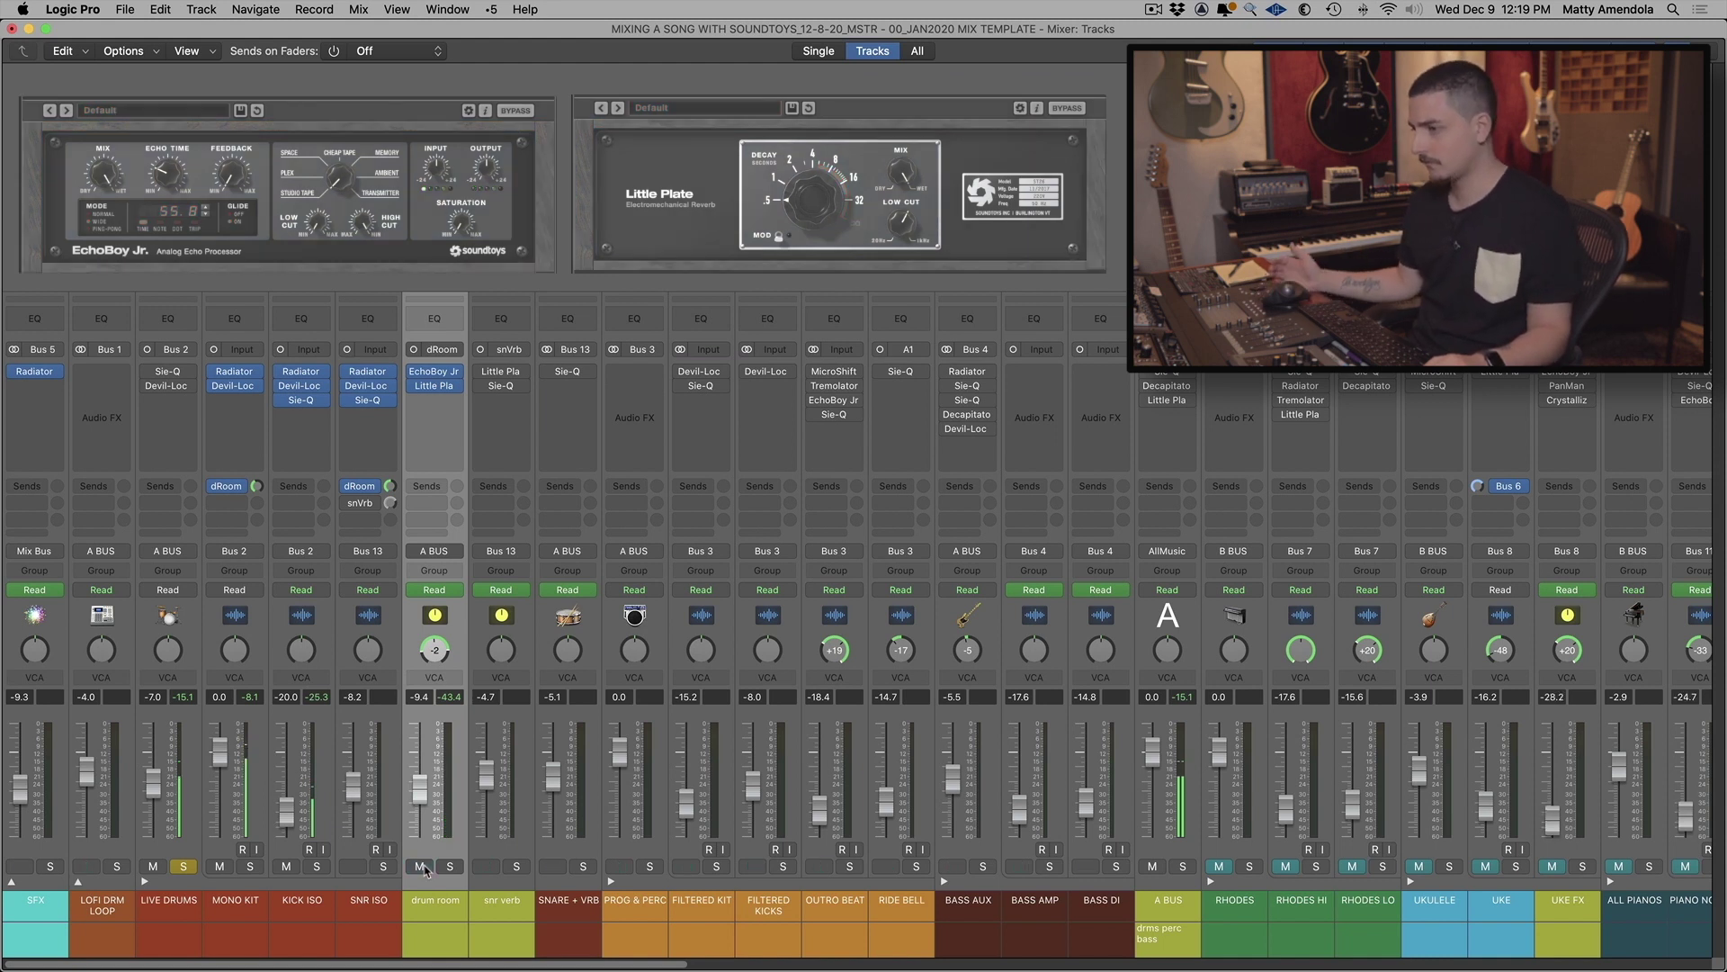
pyautogui.click(422, 866)
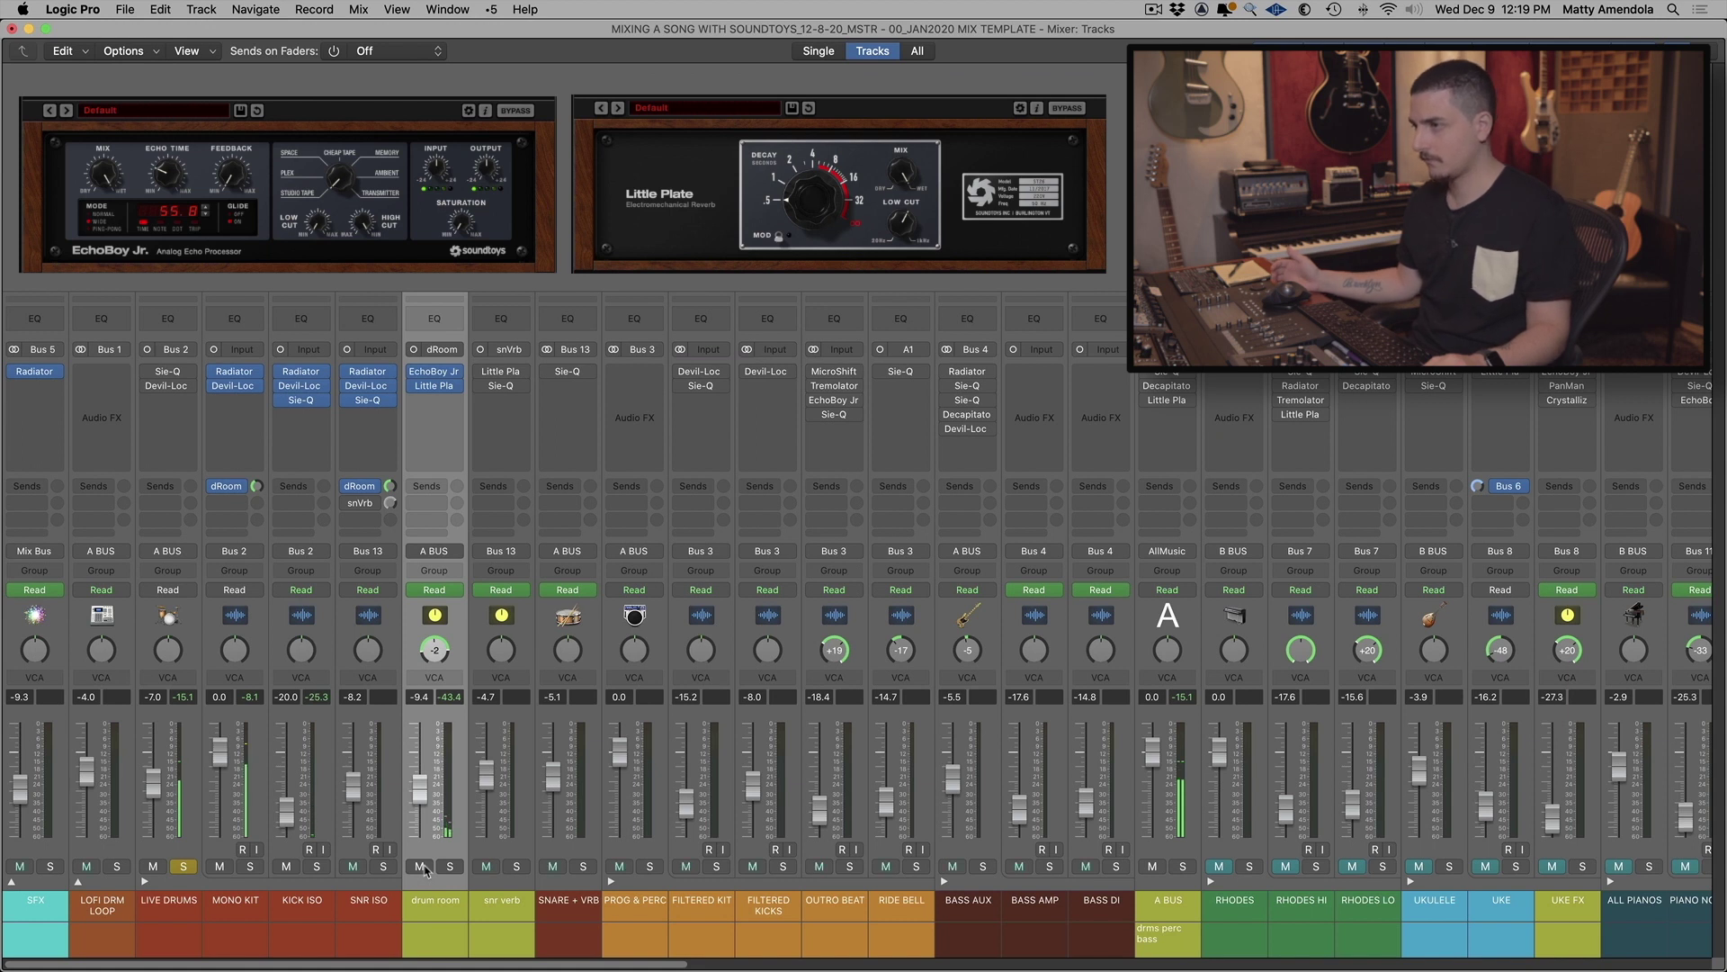
pyautogui.click(423, 866)
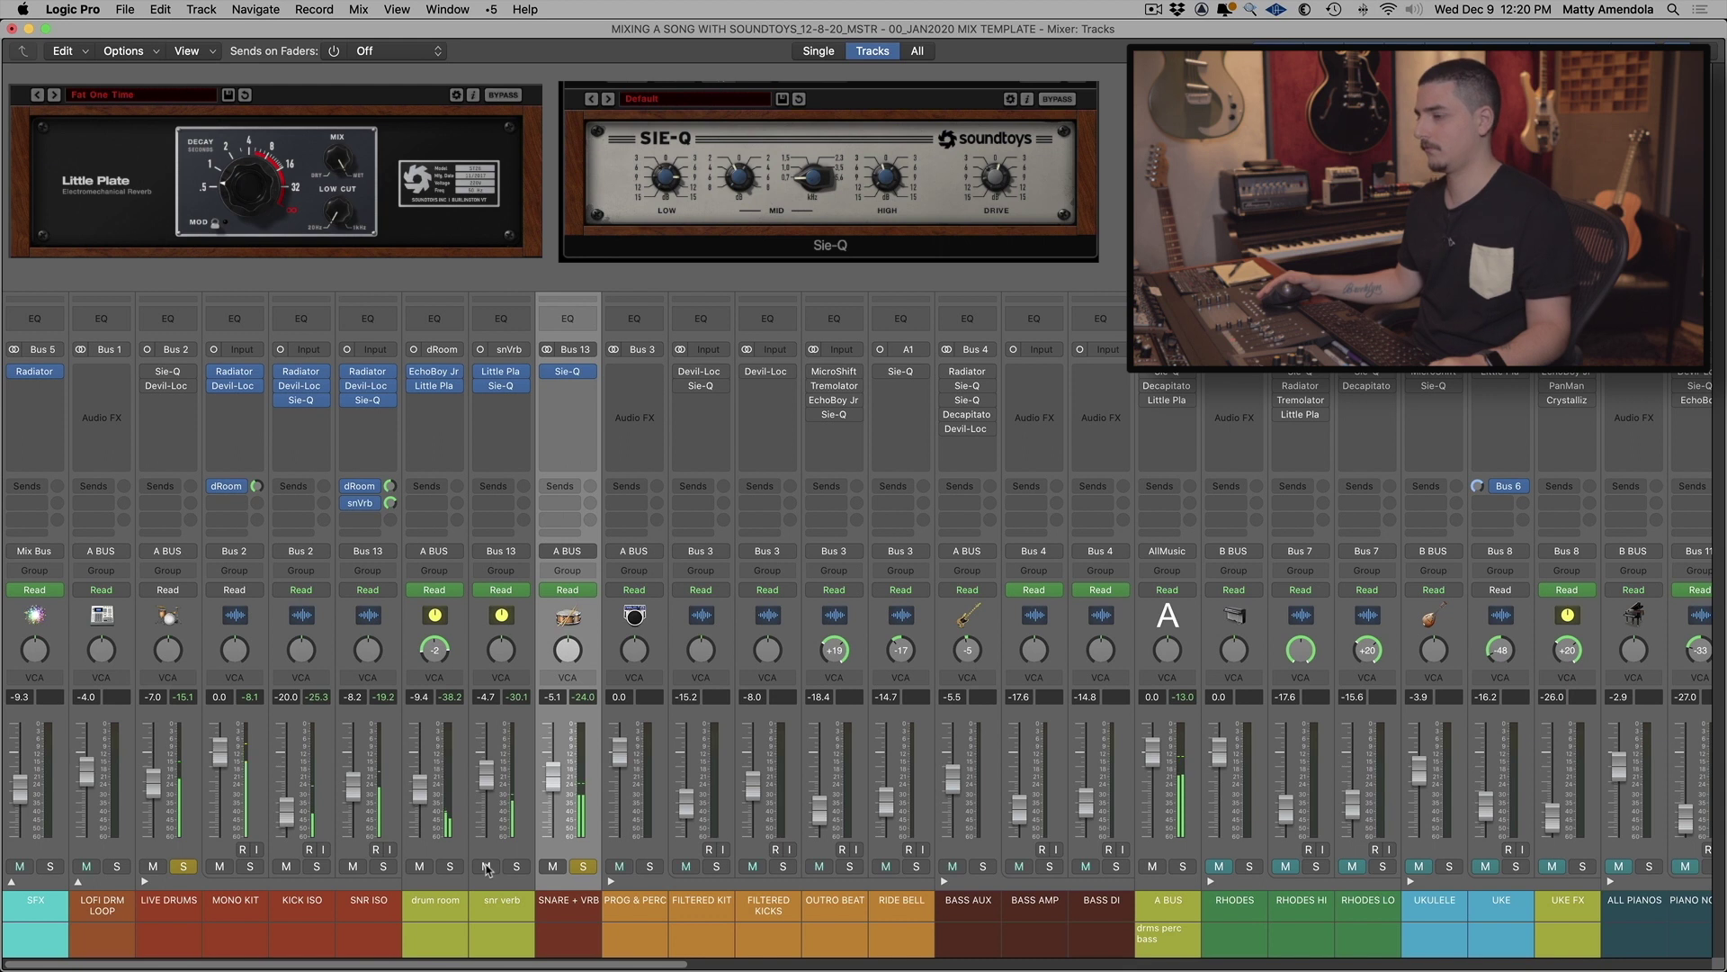
pyautogui.click(486, 866)
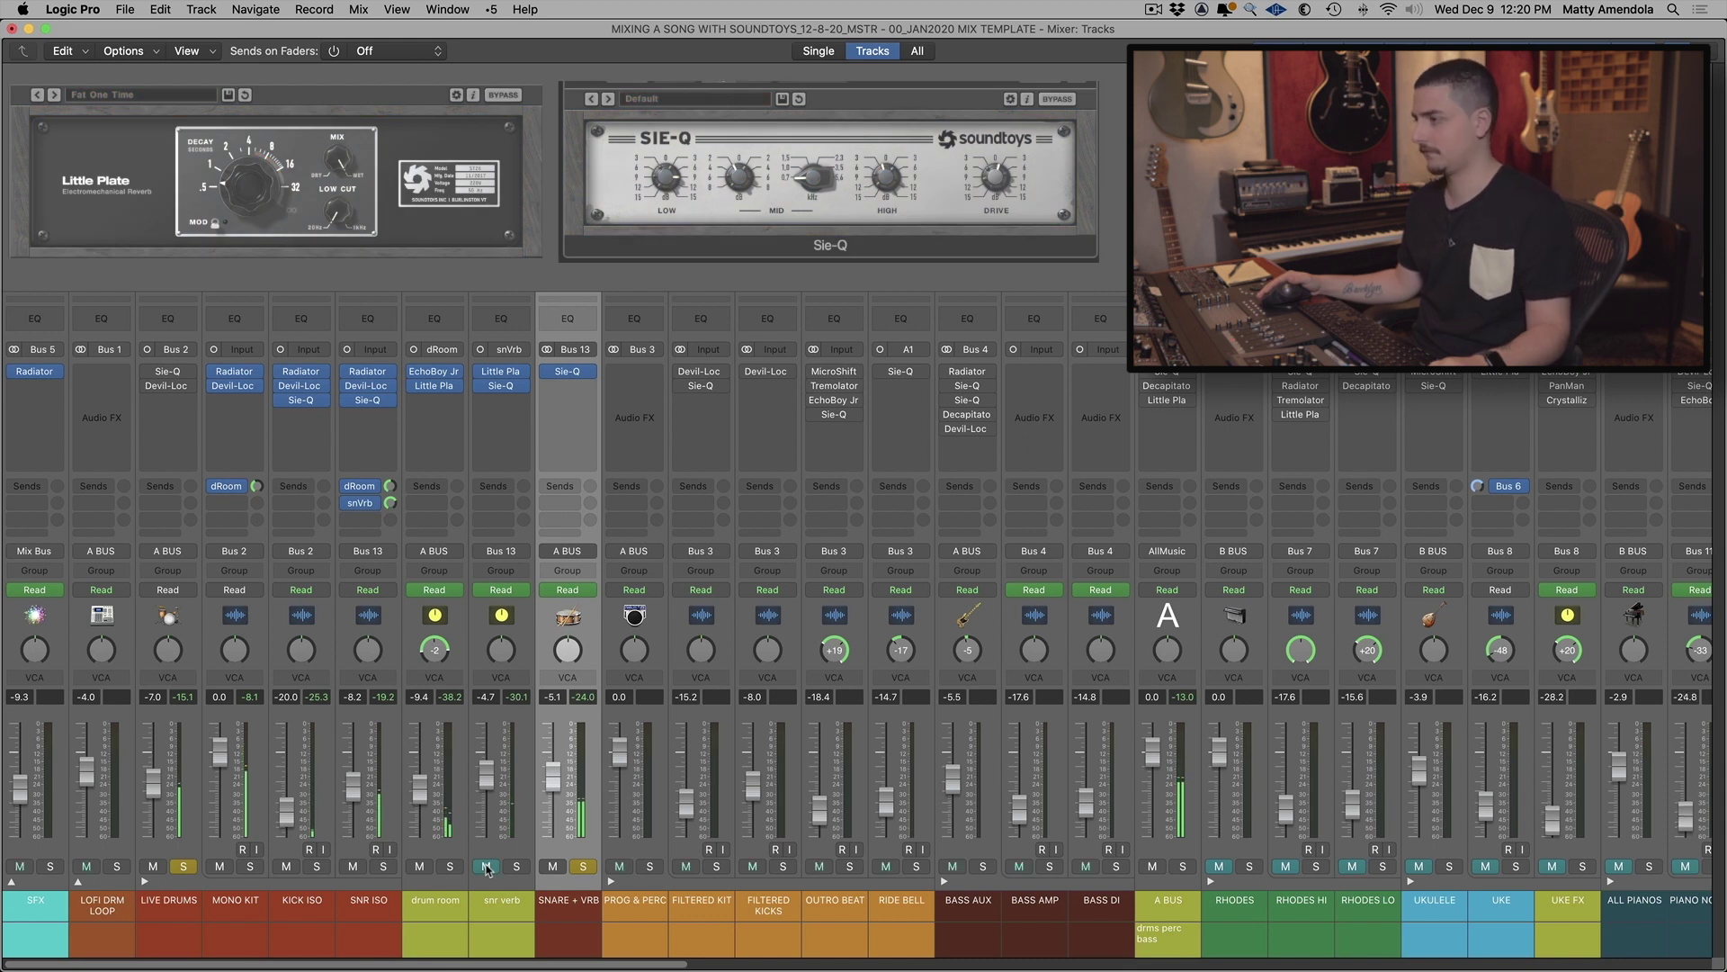
pyautogui.click(487, 867)
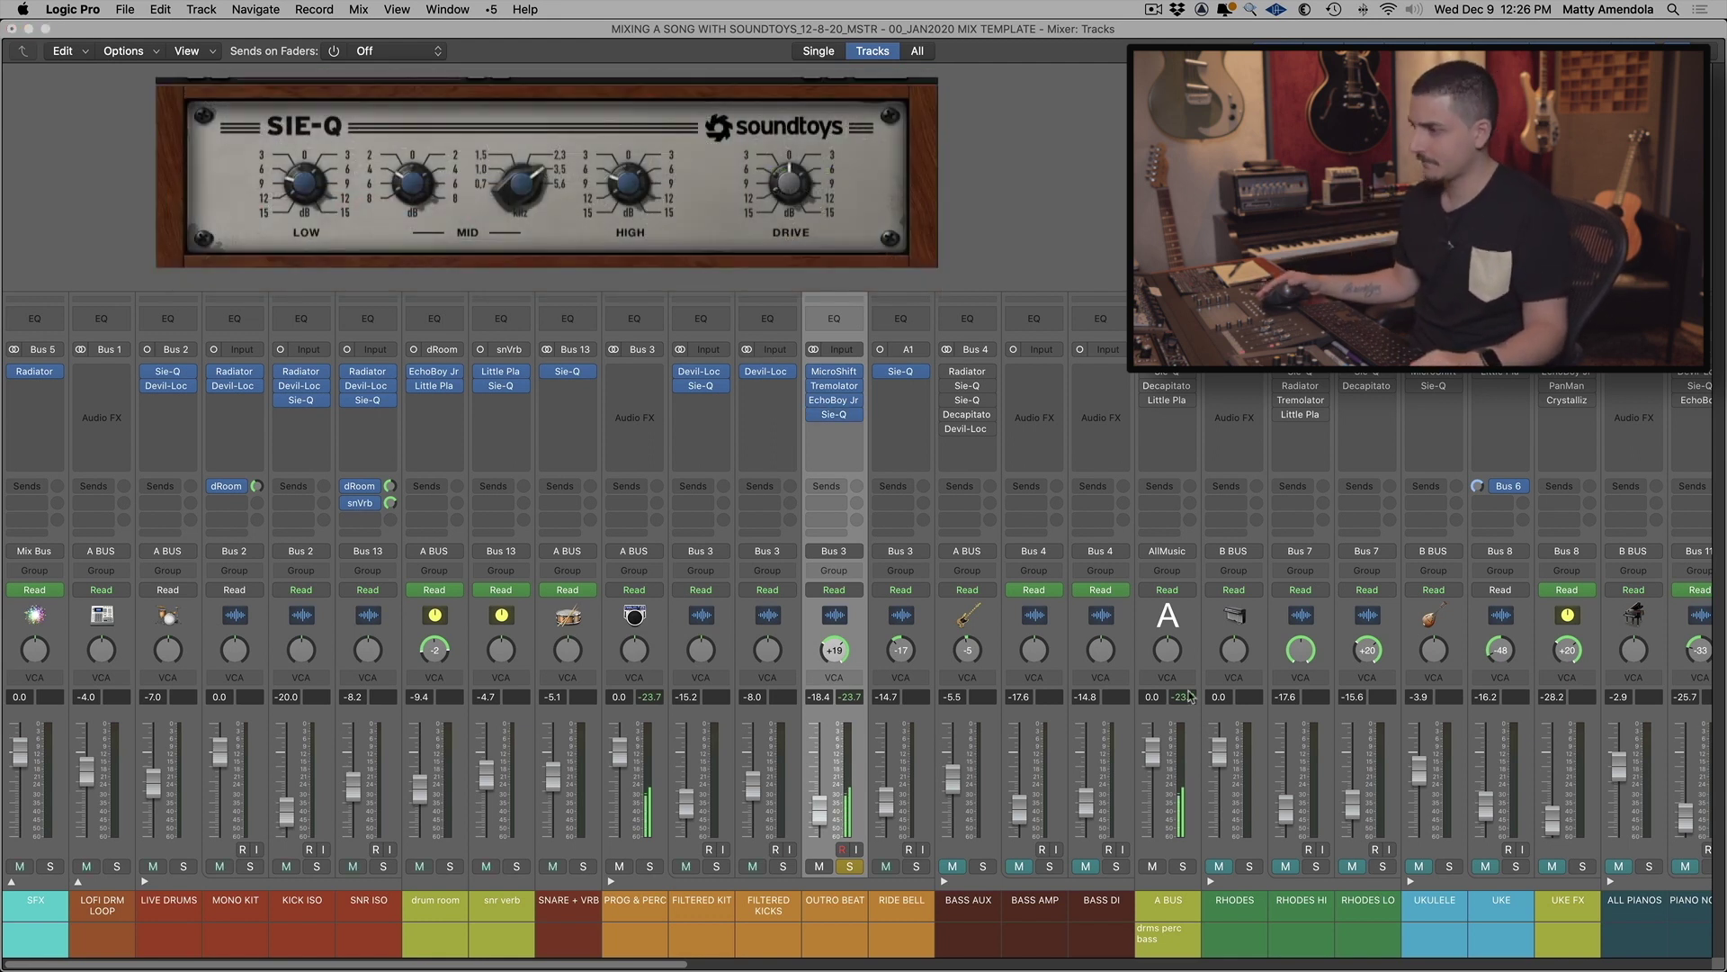
# Clear the OUTRO BEAT solo and audition the BASS AMP and BASS DI tracks in solo, one at a time
pyautogui.click(850, 866)
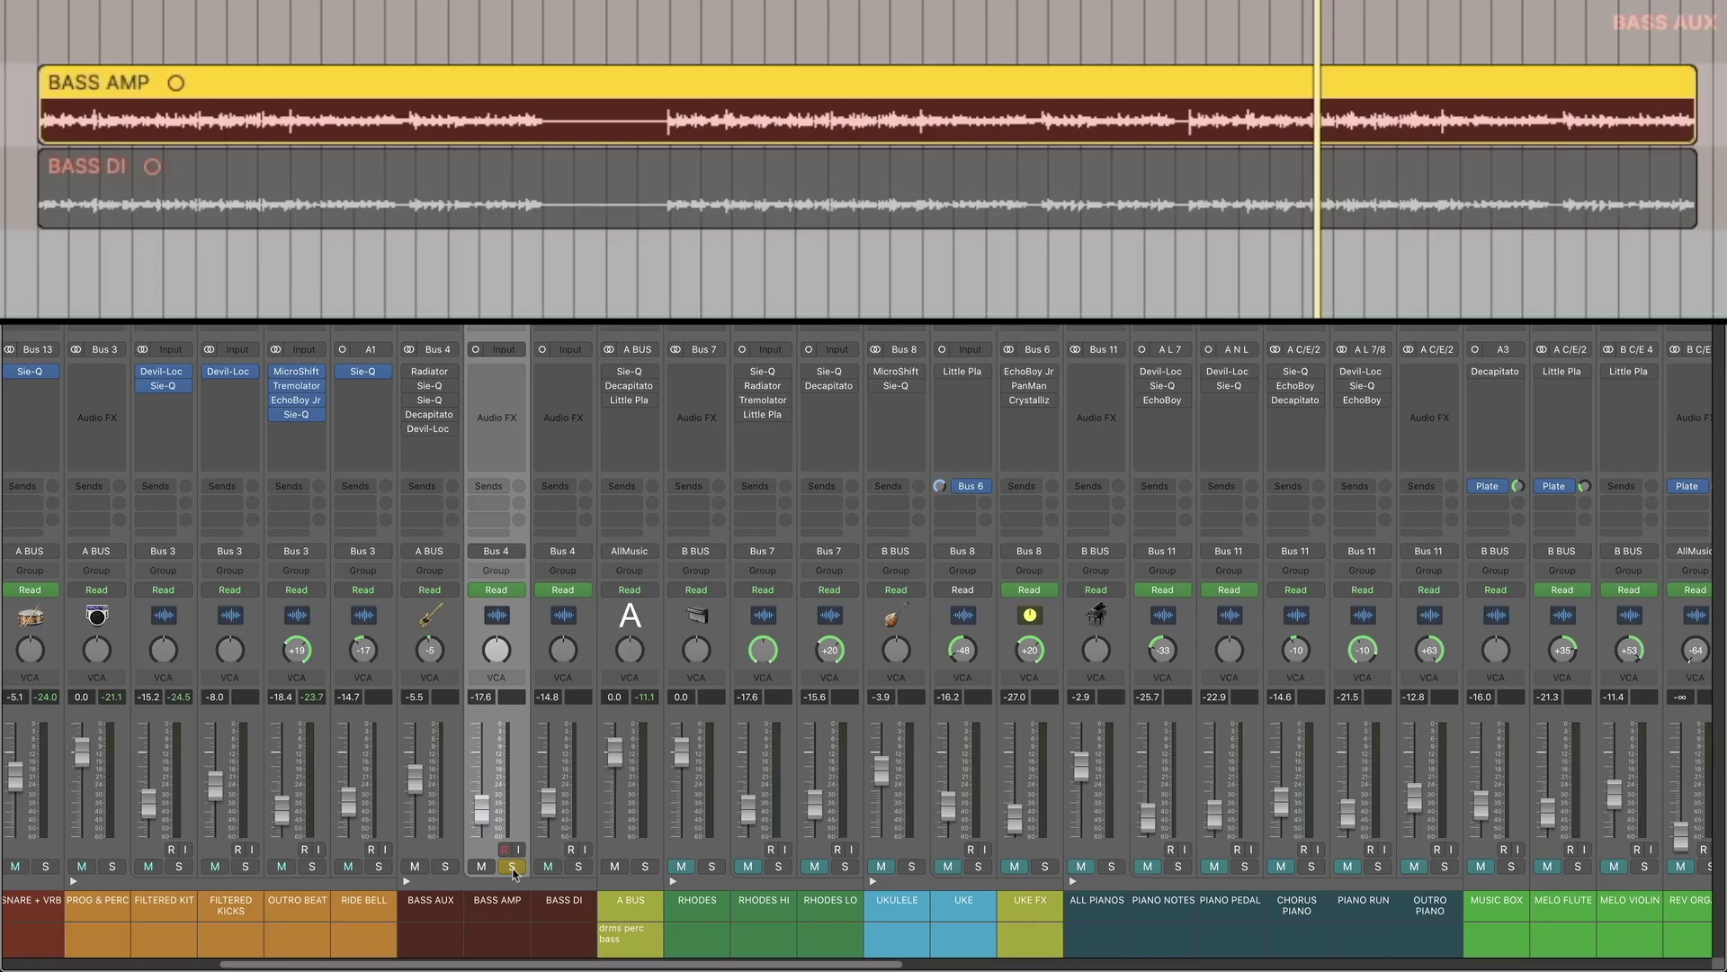
pyautogui.press('space')
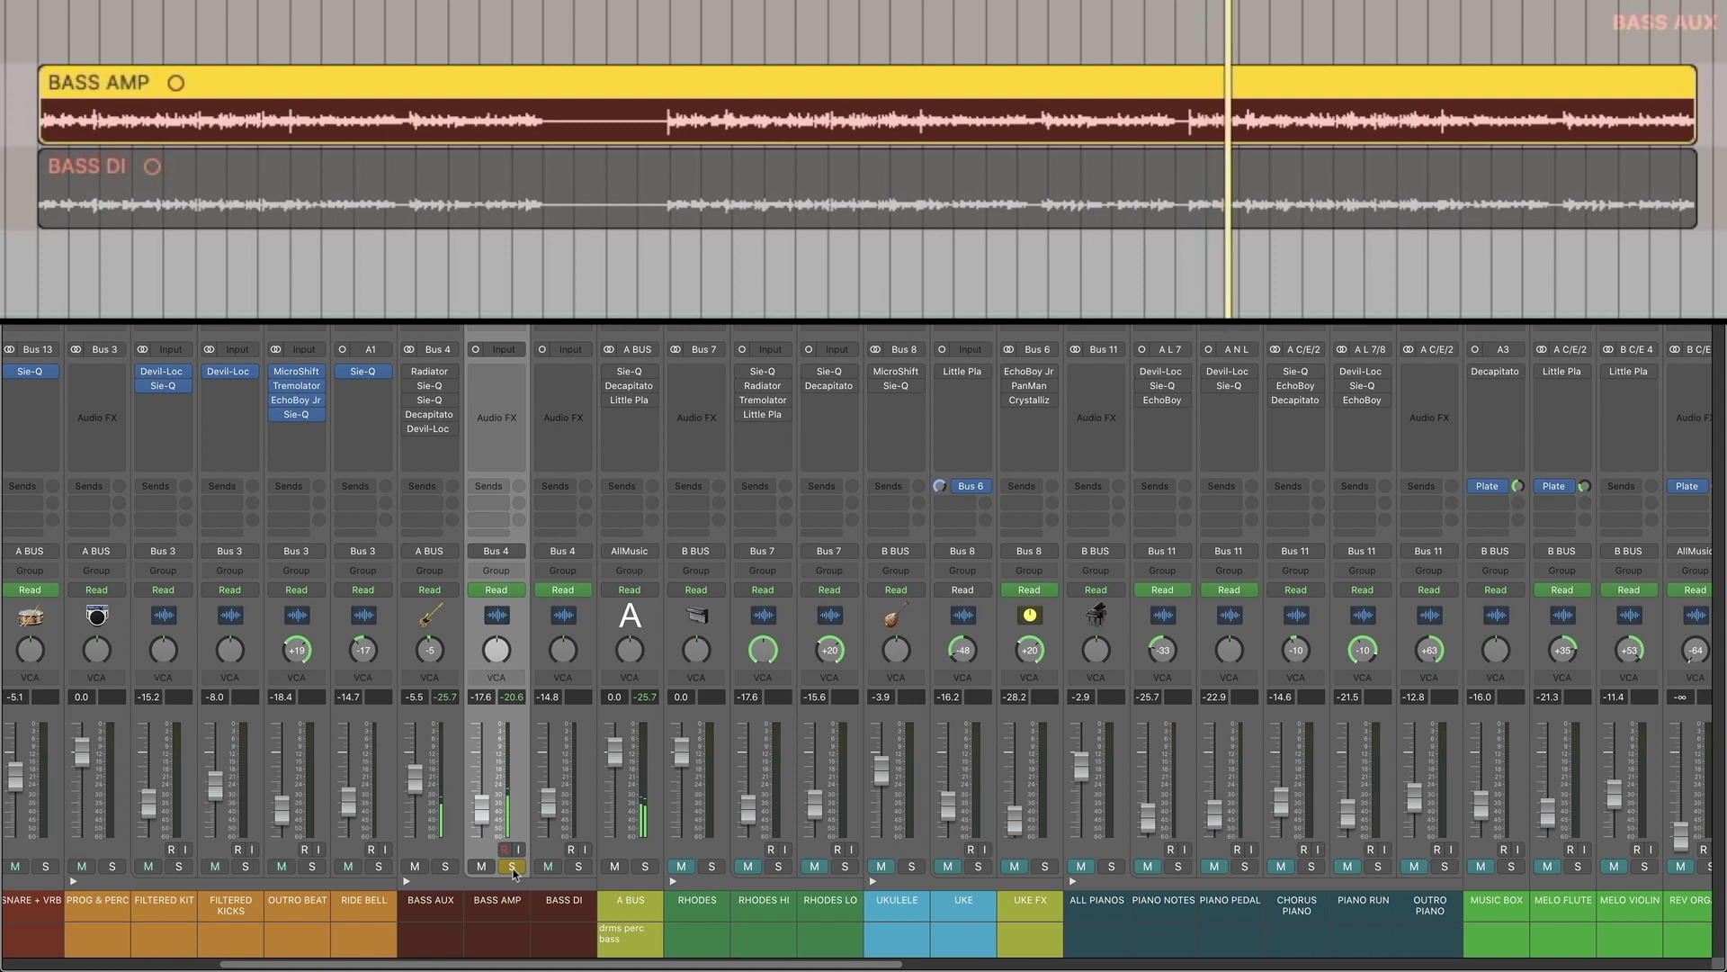
pyautogui.click(513, 869)
pyautogui.click(578, 867)
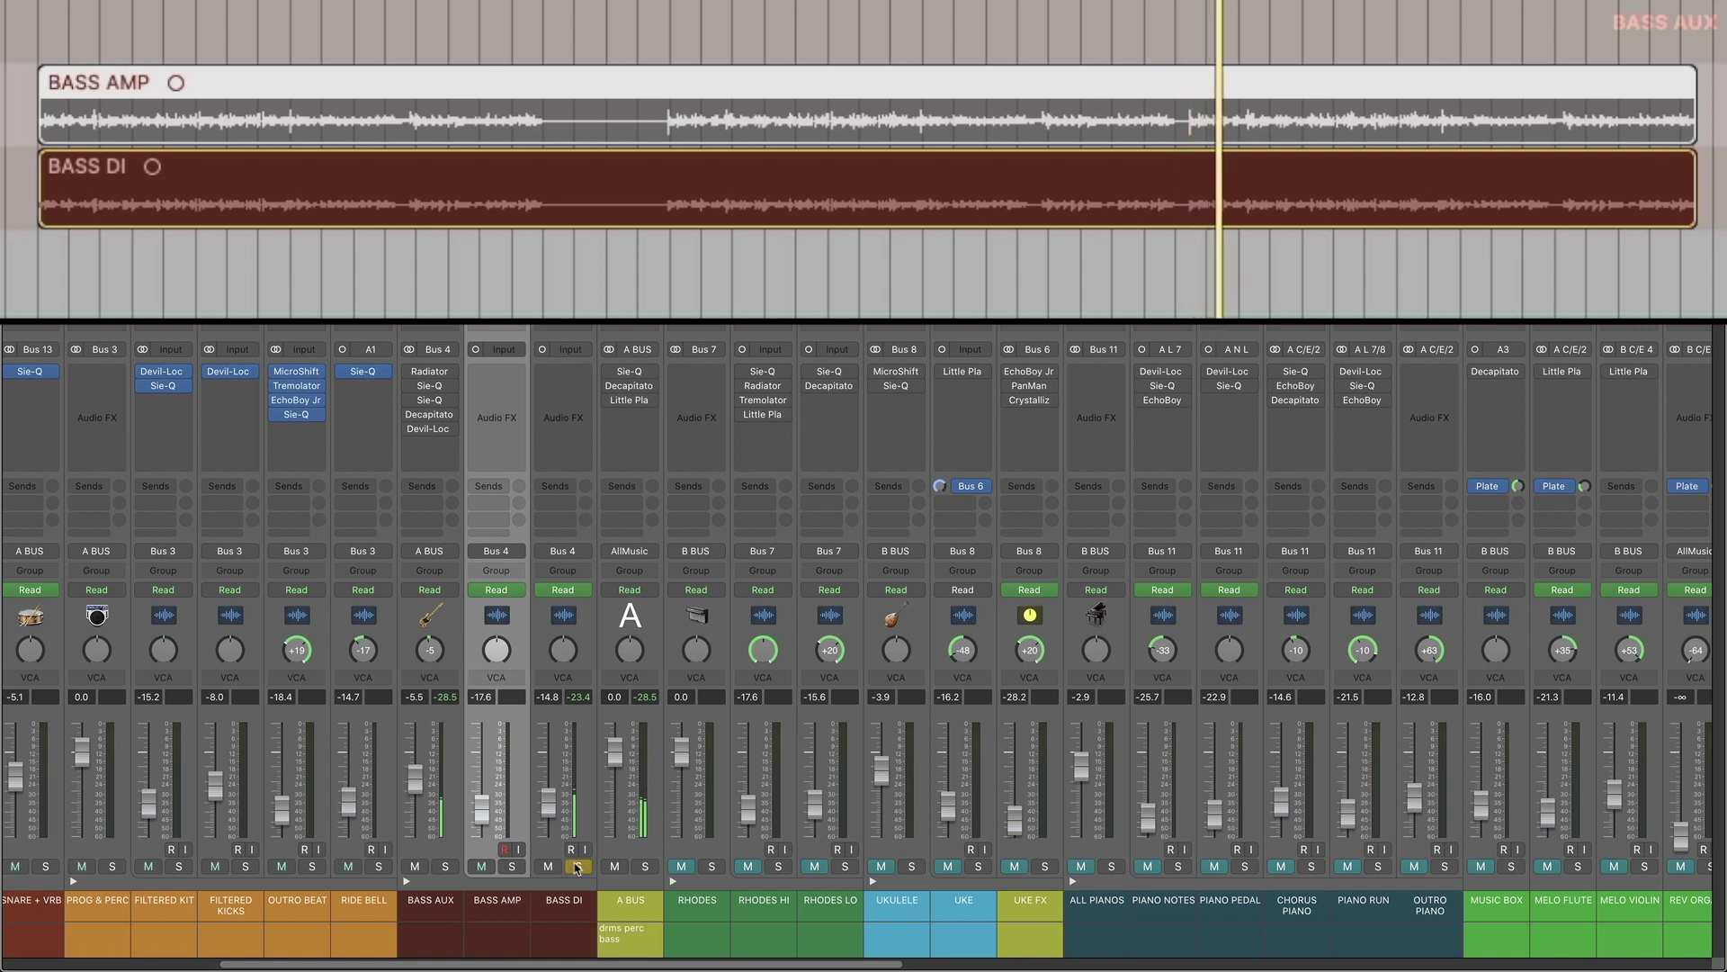
pyautogui.click(576, 867)
pyautogui.click(455, 908)
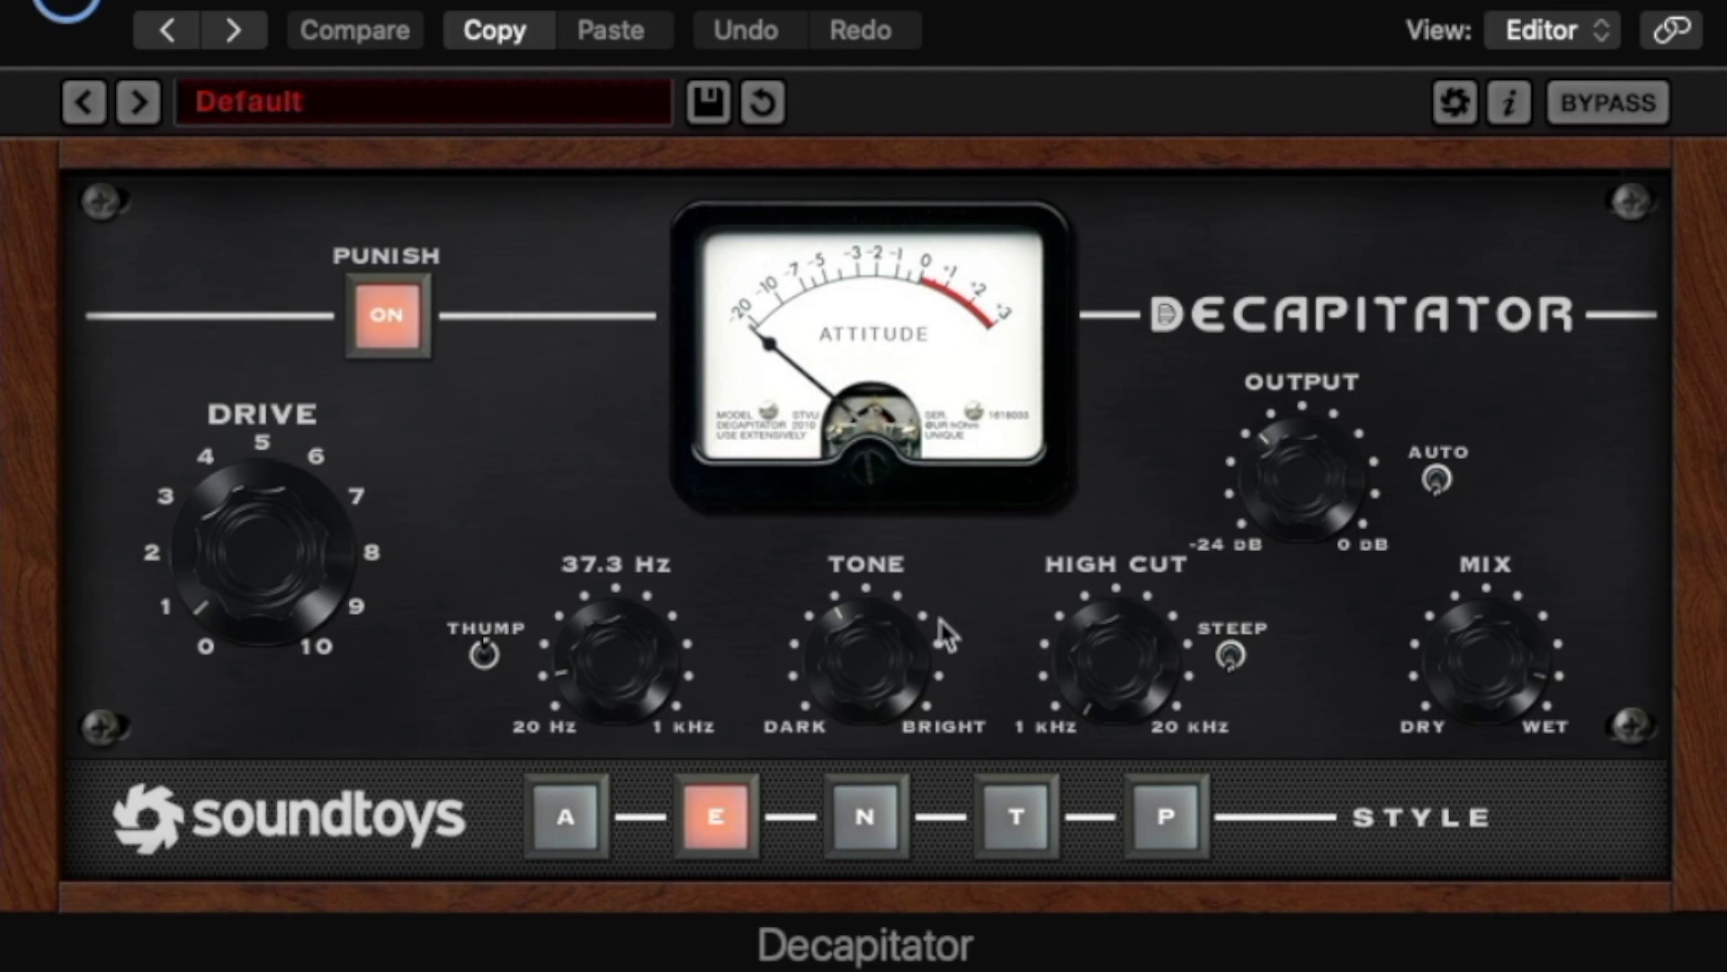
# Check the Decapitator's High Cut control and enable all plug-in inserts on the BASS AUX and RHODES HI channels
pyautogui.click(1124, 668)
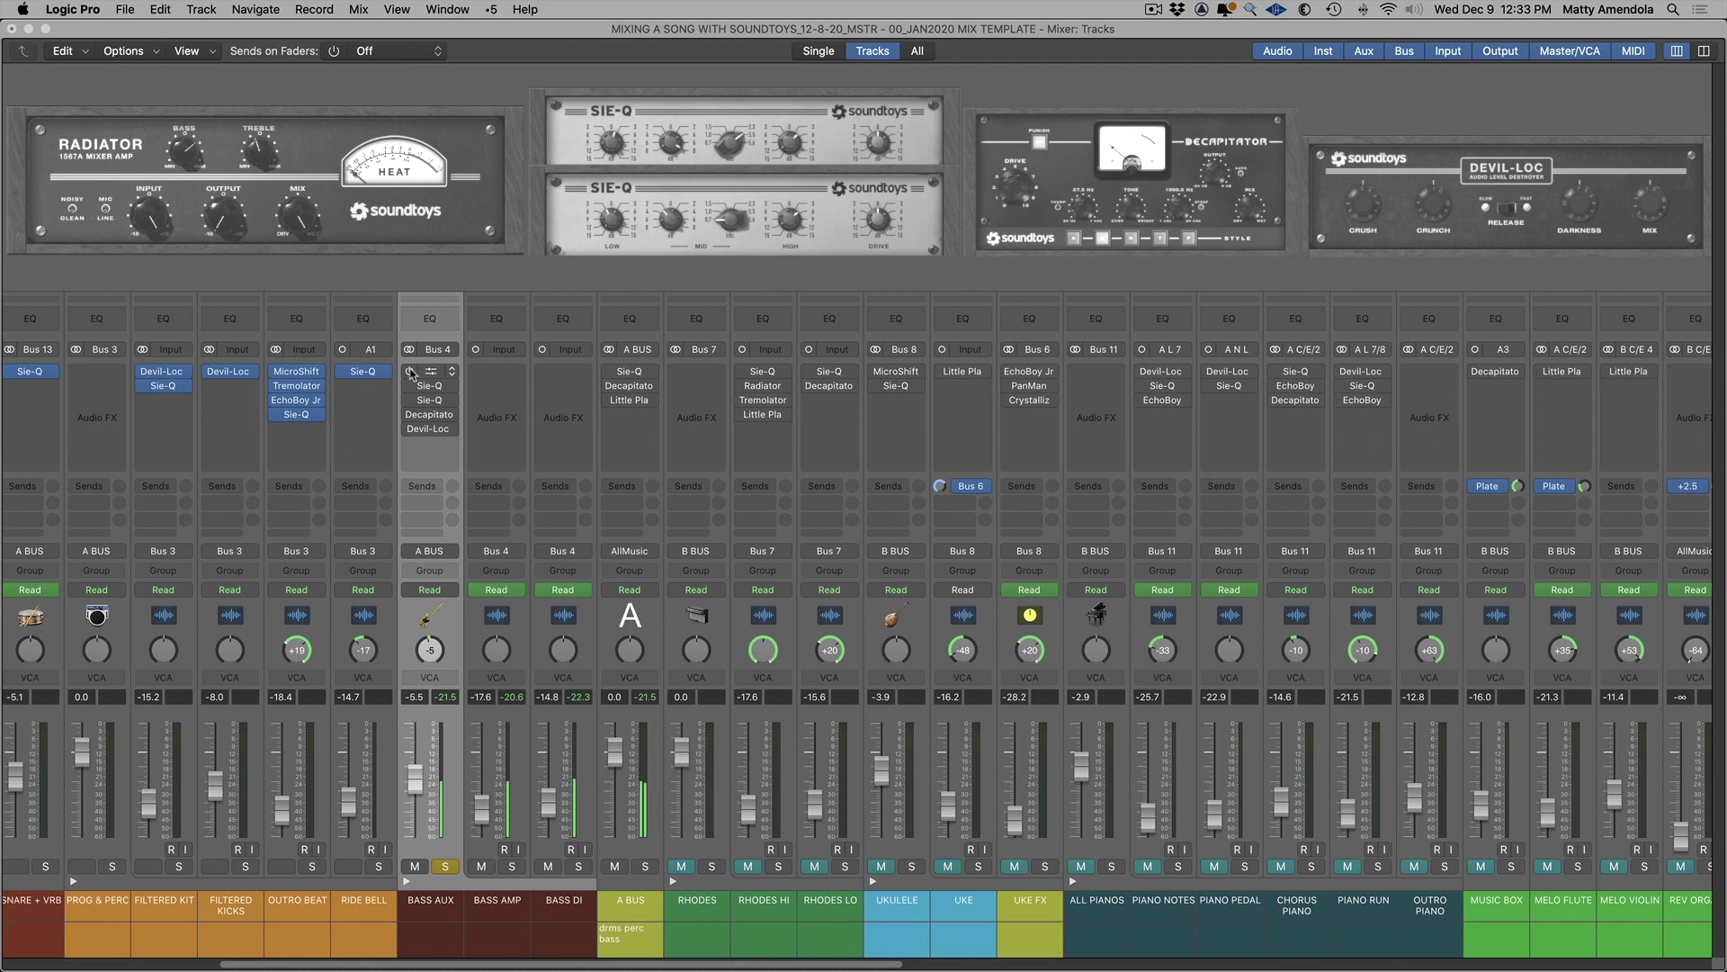
pyautogui.moveTo(411, 372); pyautogui.dragTo(407, 429)
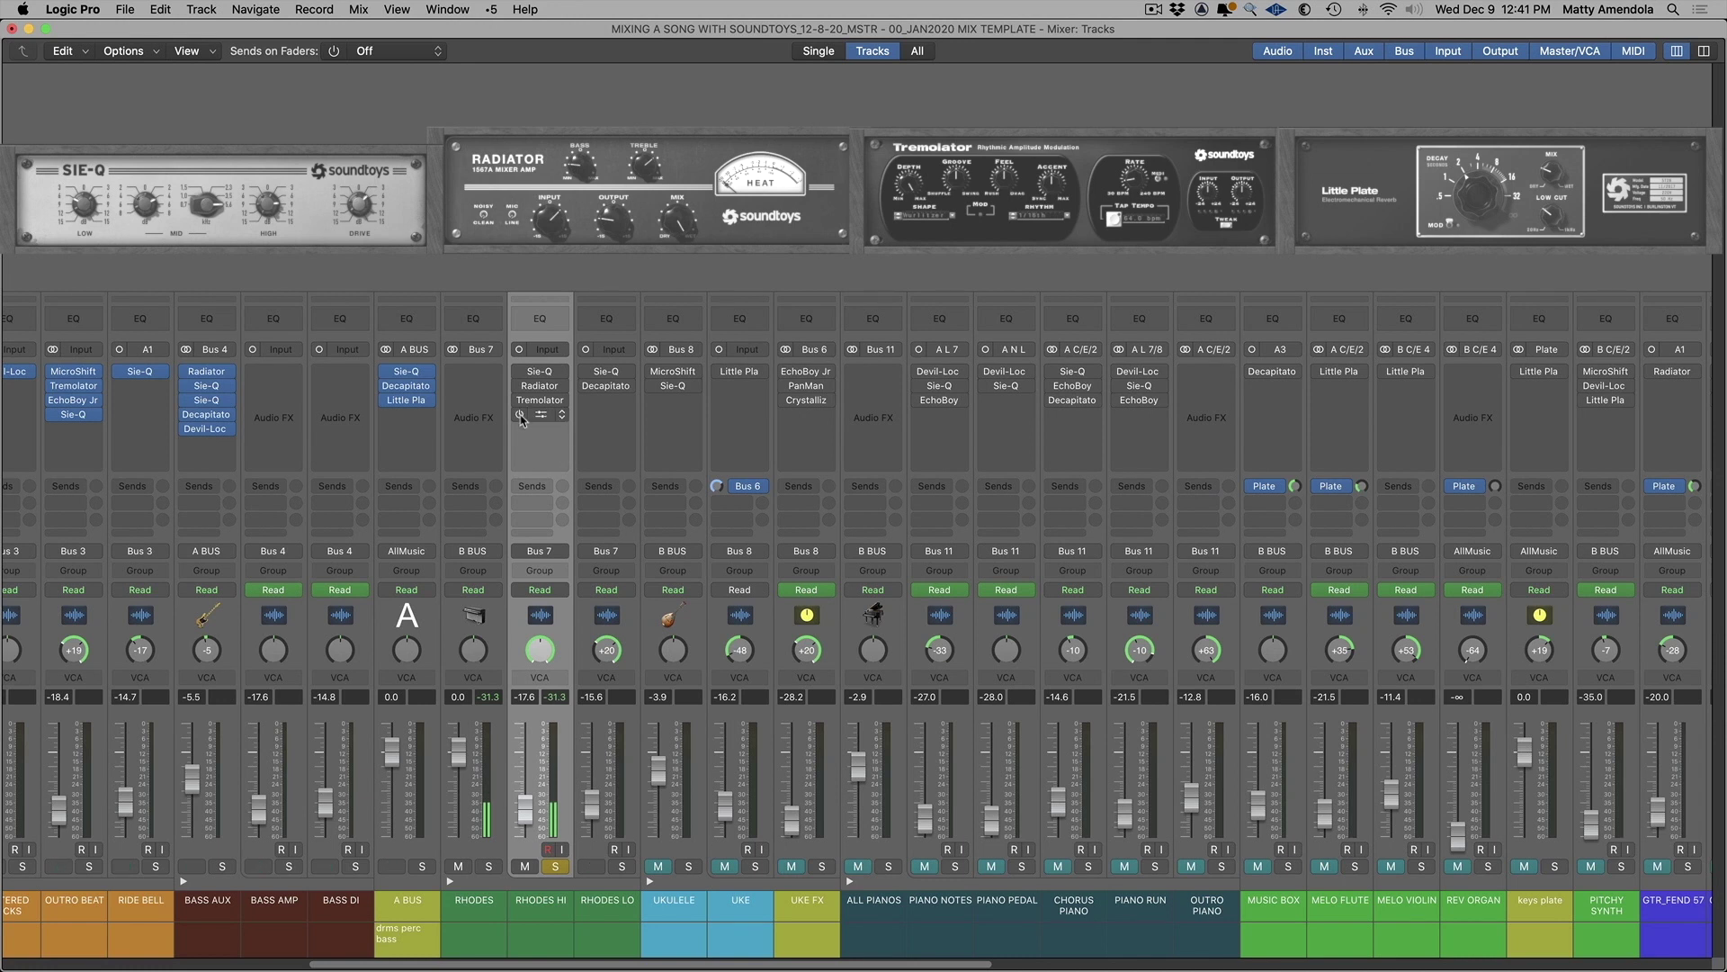
pyautogui.keyDown('alt'); pyautogui.click(520, 414); pyautogui.keyUp('alt')
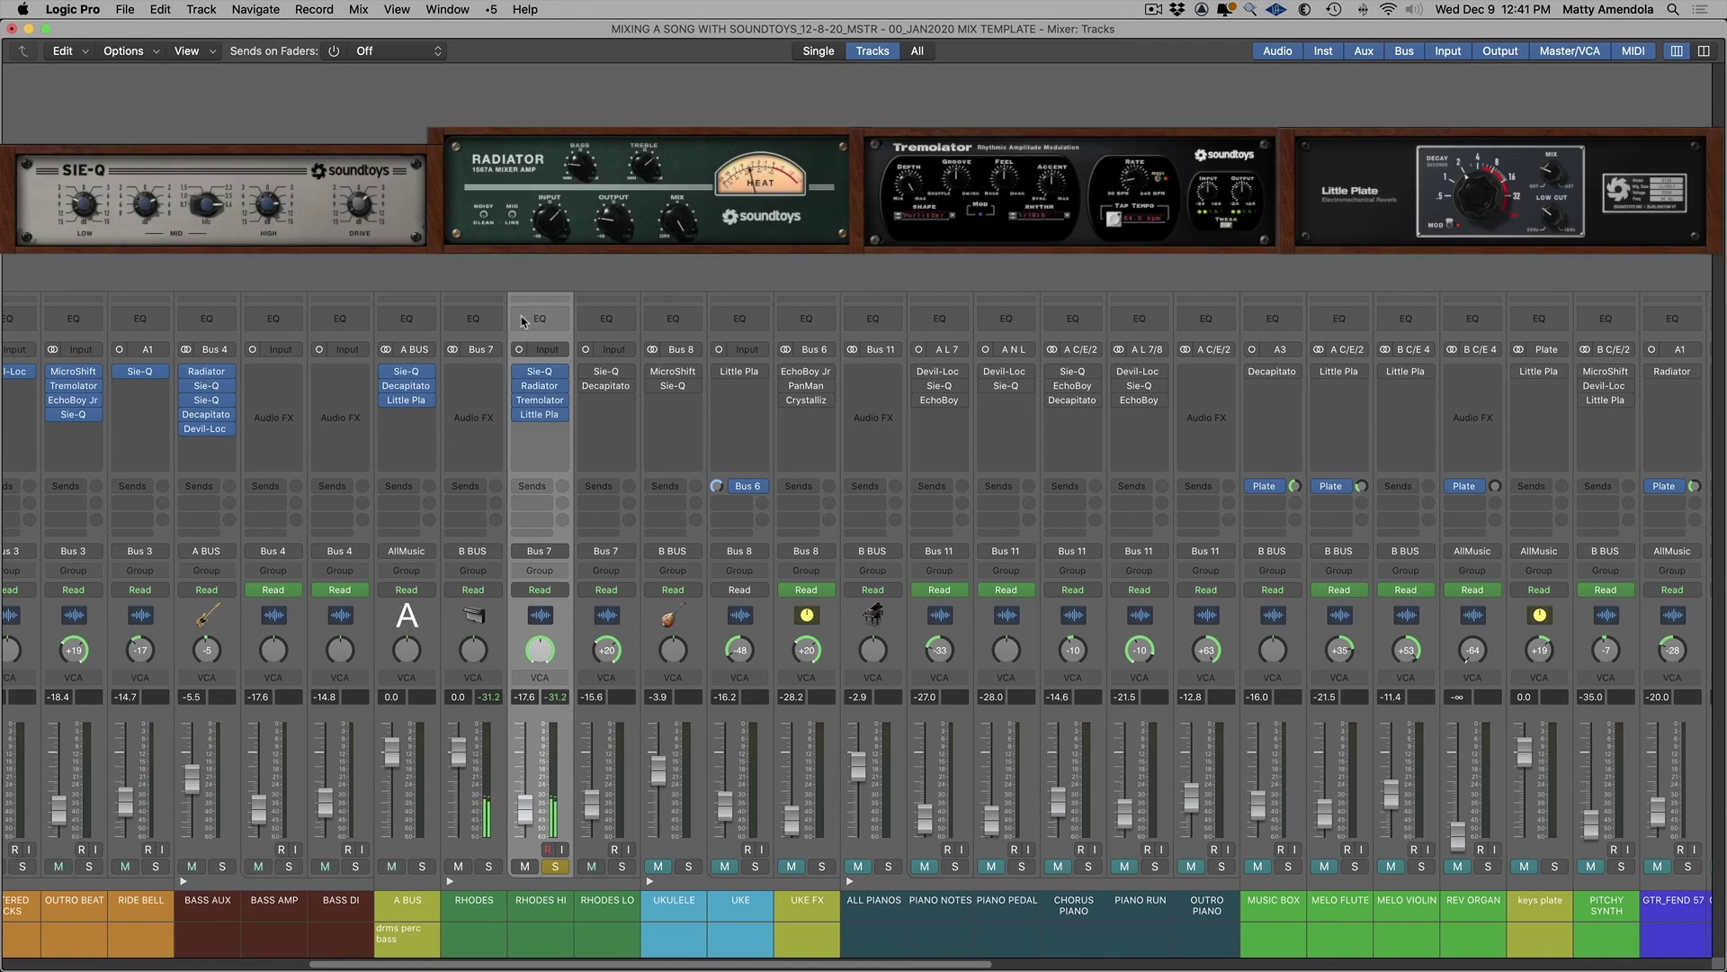
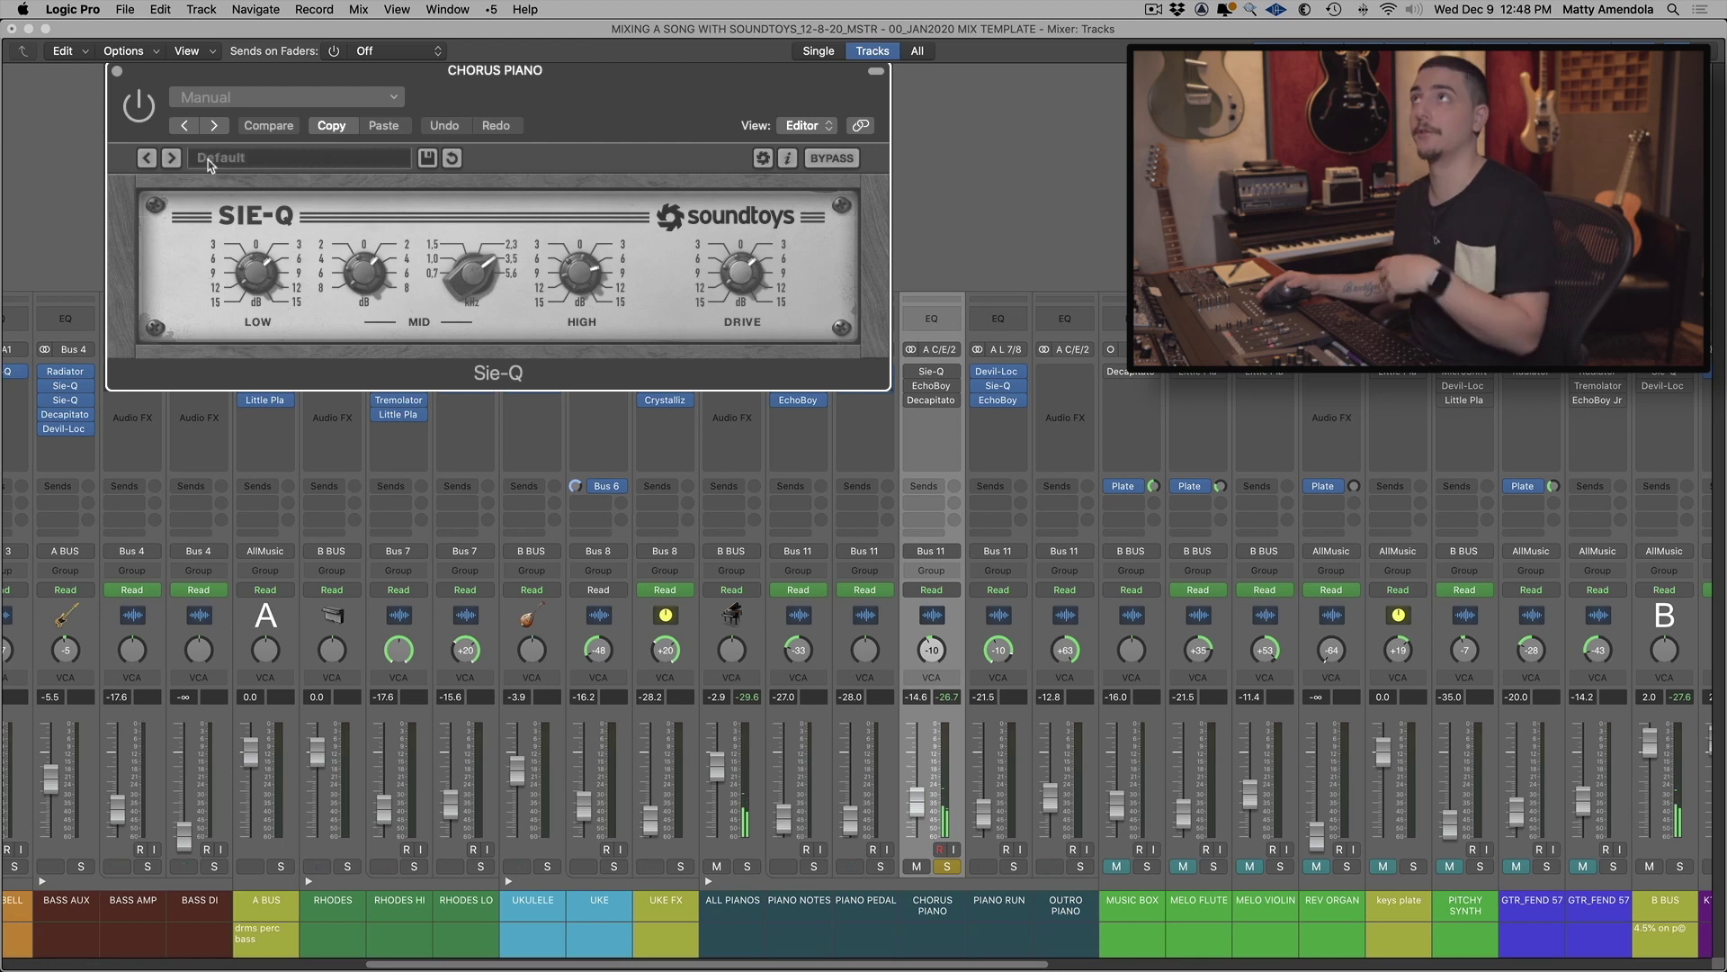
# Enable the Sie-Q, EchoBoy and Decapitator plug-ins on the CHORUS PIANO channel
pyautogui.click(150, 111)
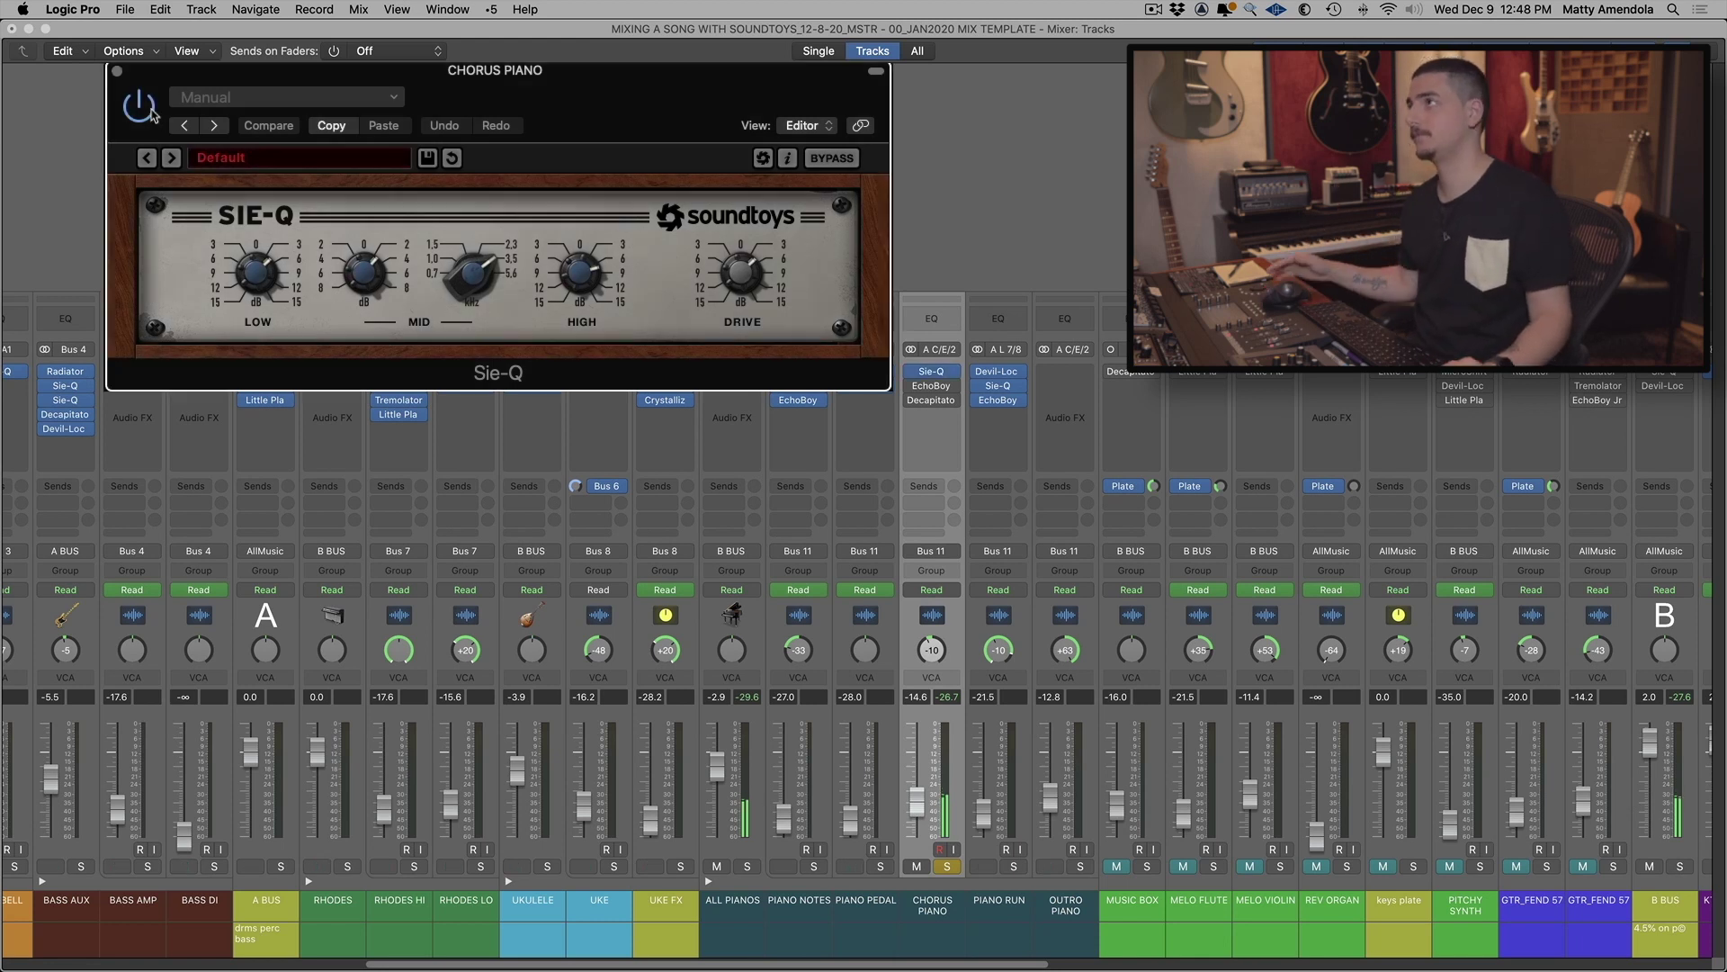
pyautogui.click(1439, 242)
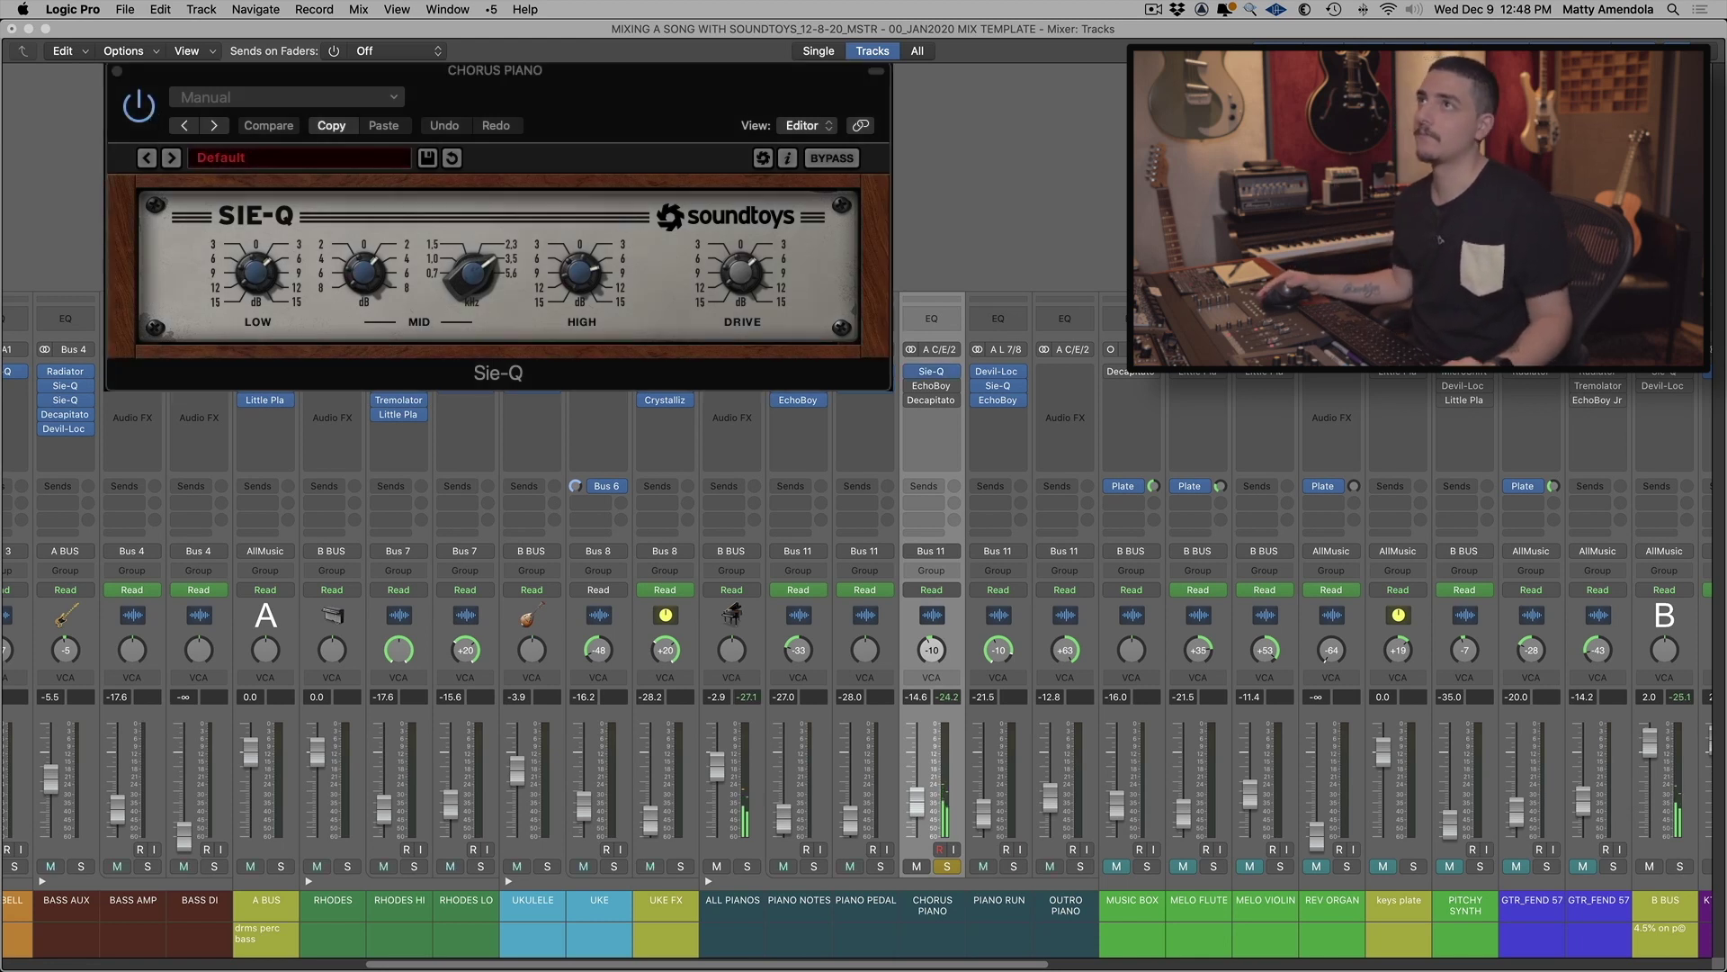
pyautogui.click(931, 399)
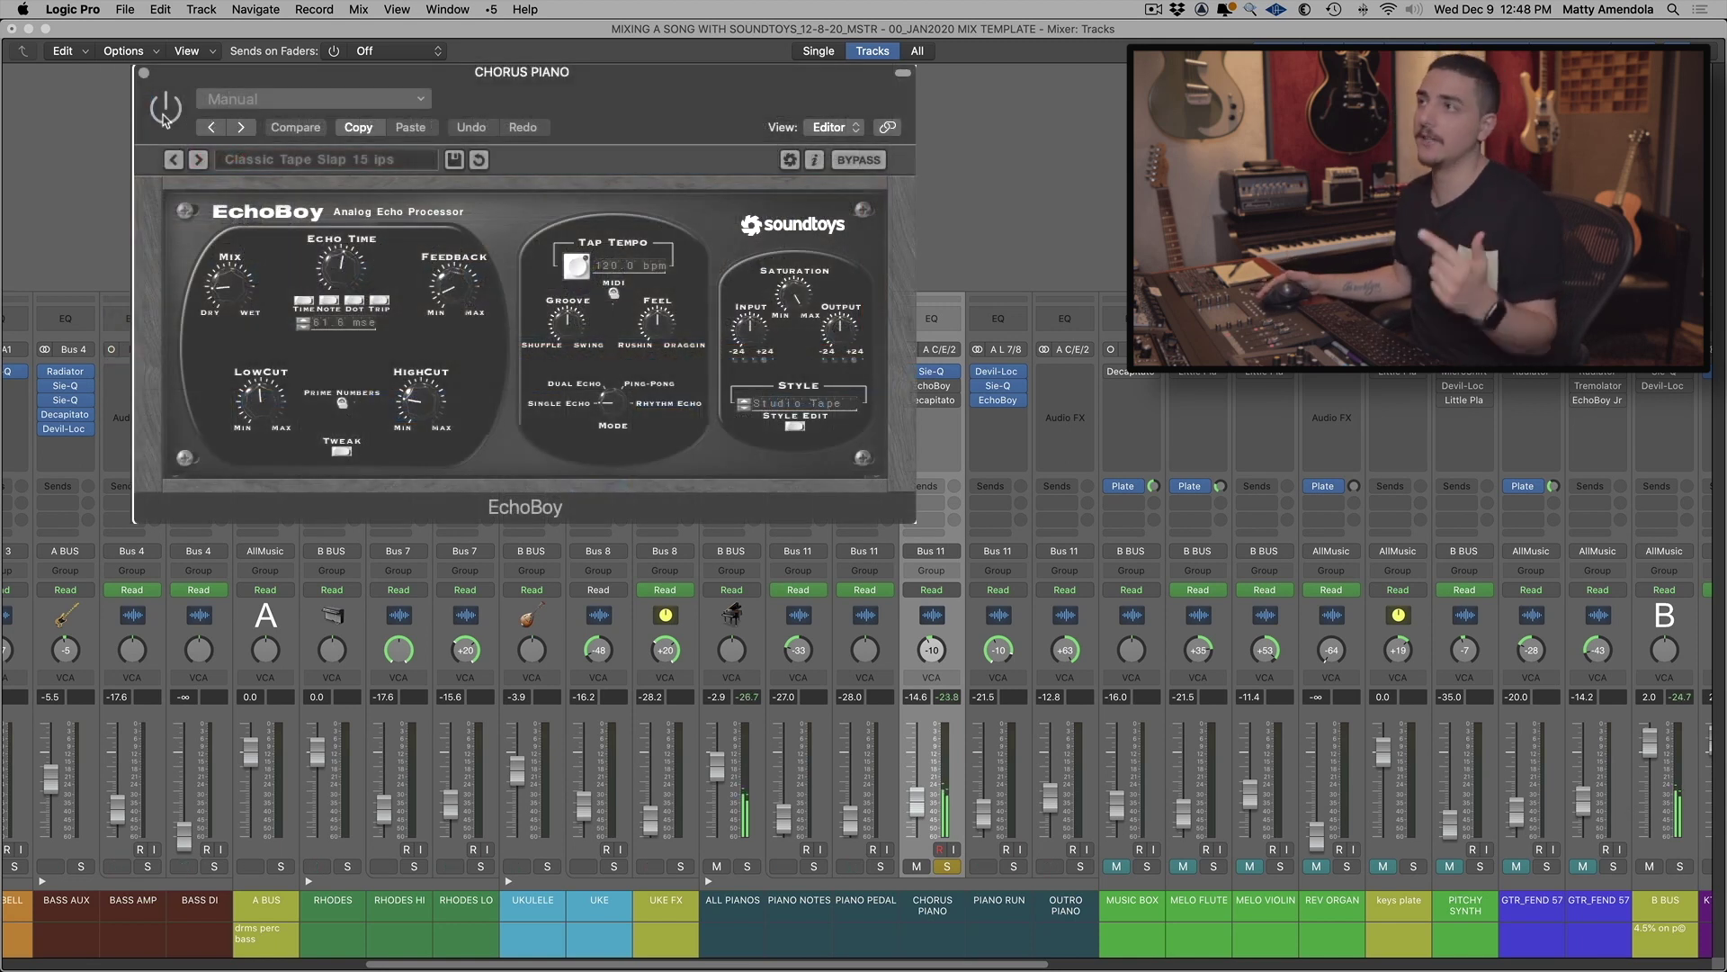
pyautogui.click(164, 117)
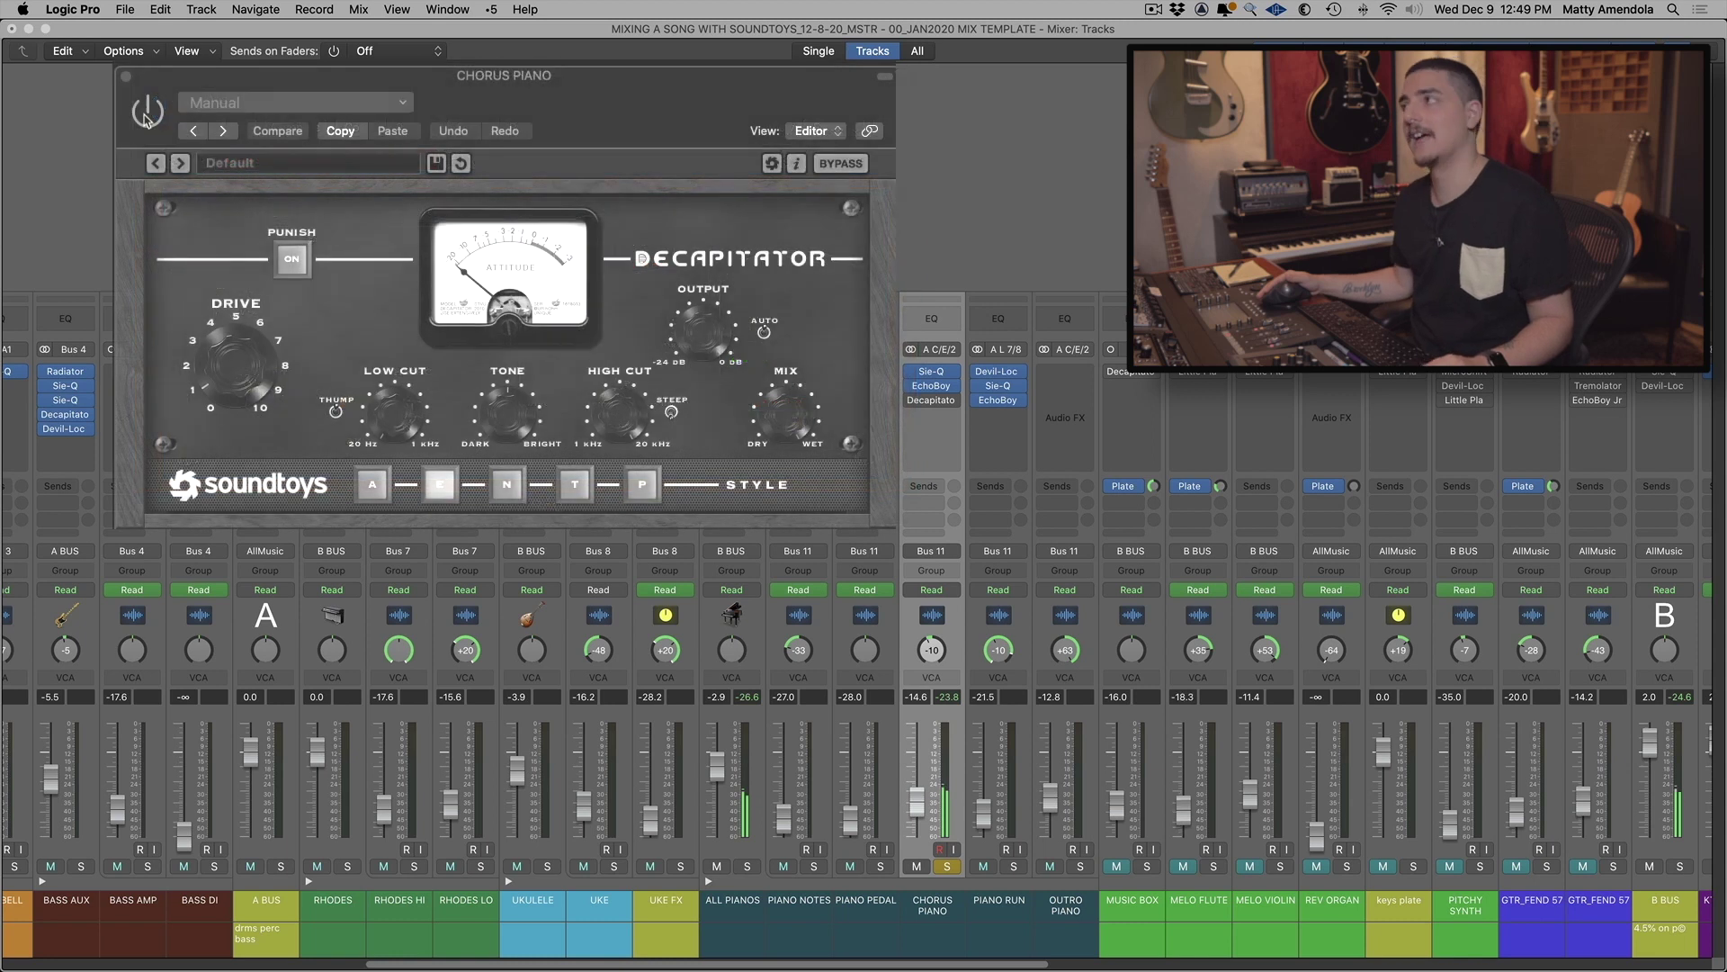
pyautogui.click(146, 115)
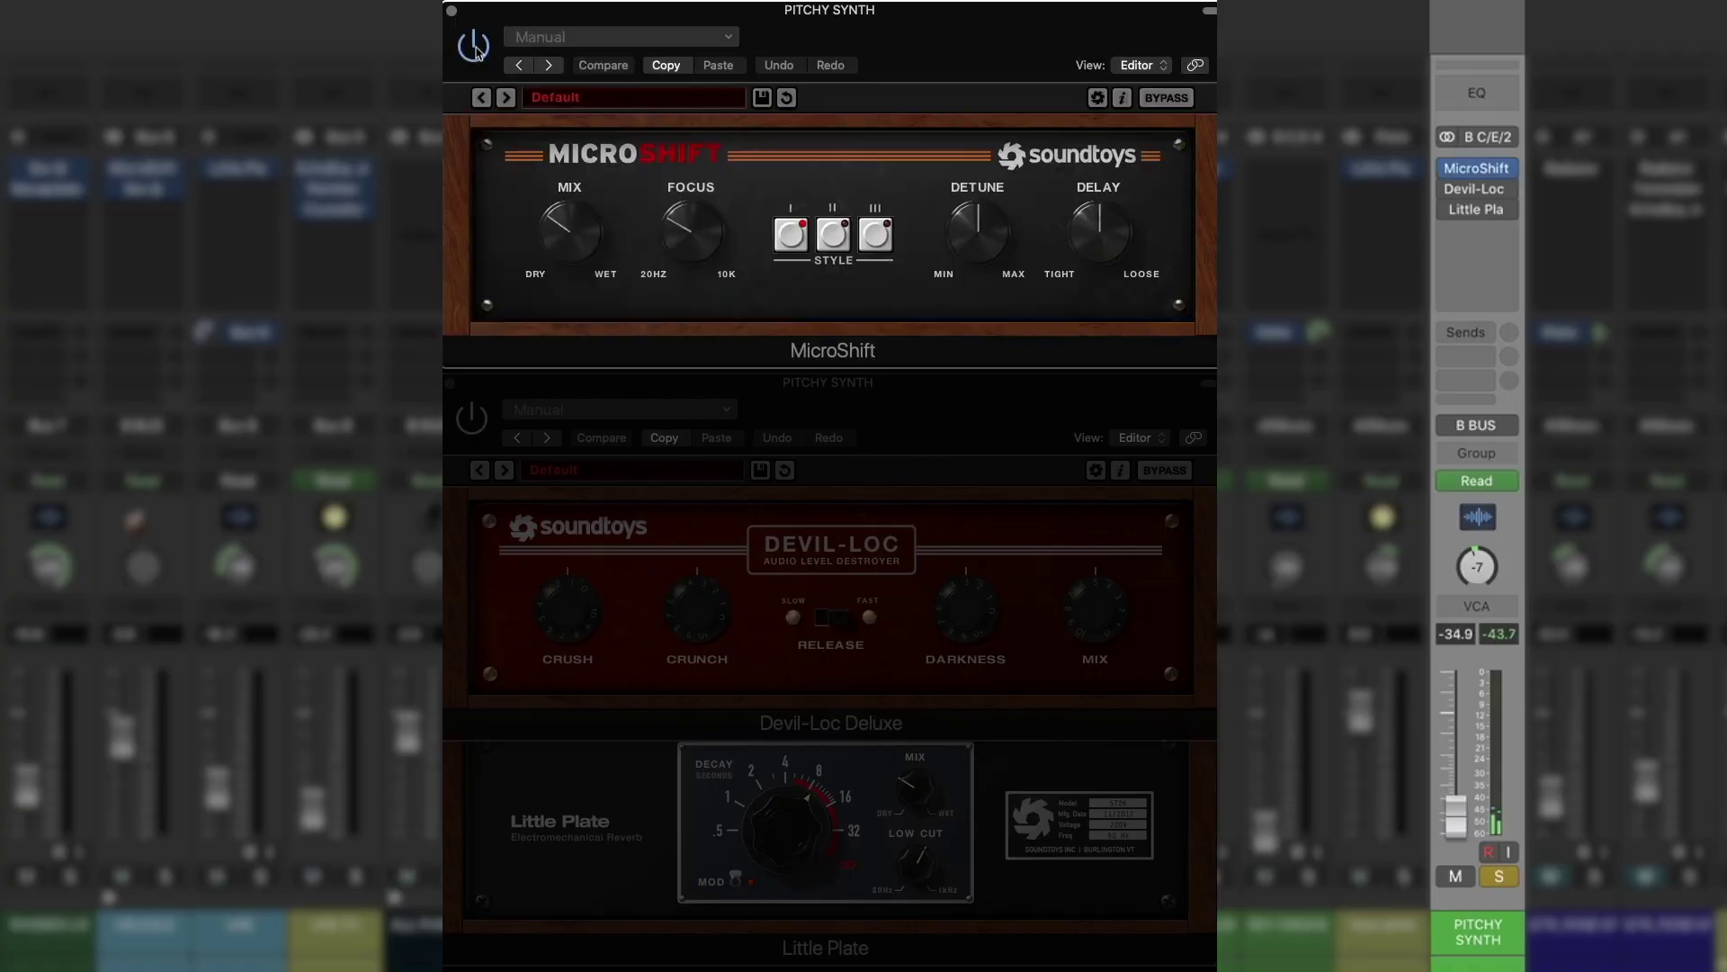
# Enable the Devil-Loc Deluxe and Little Plate plug-ins after the MicroShift on the PITCHY SYNTH channel
pyautogui.click(476, 428)
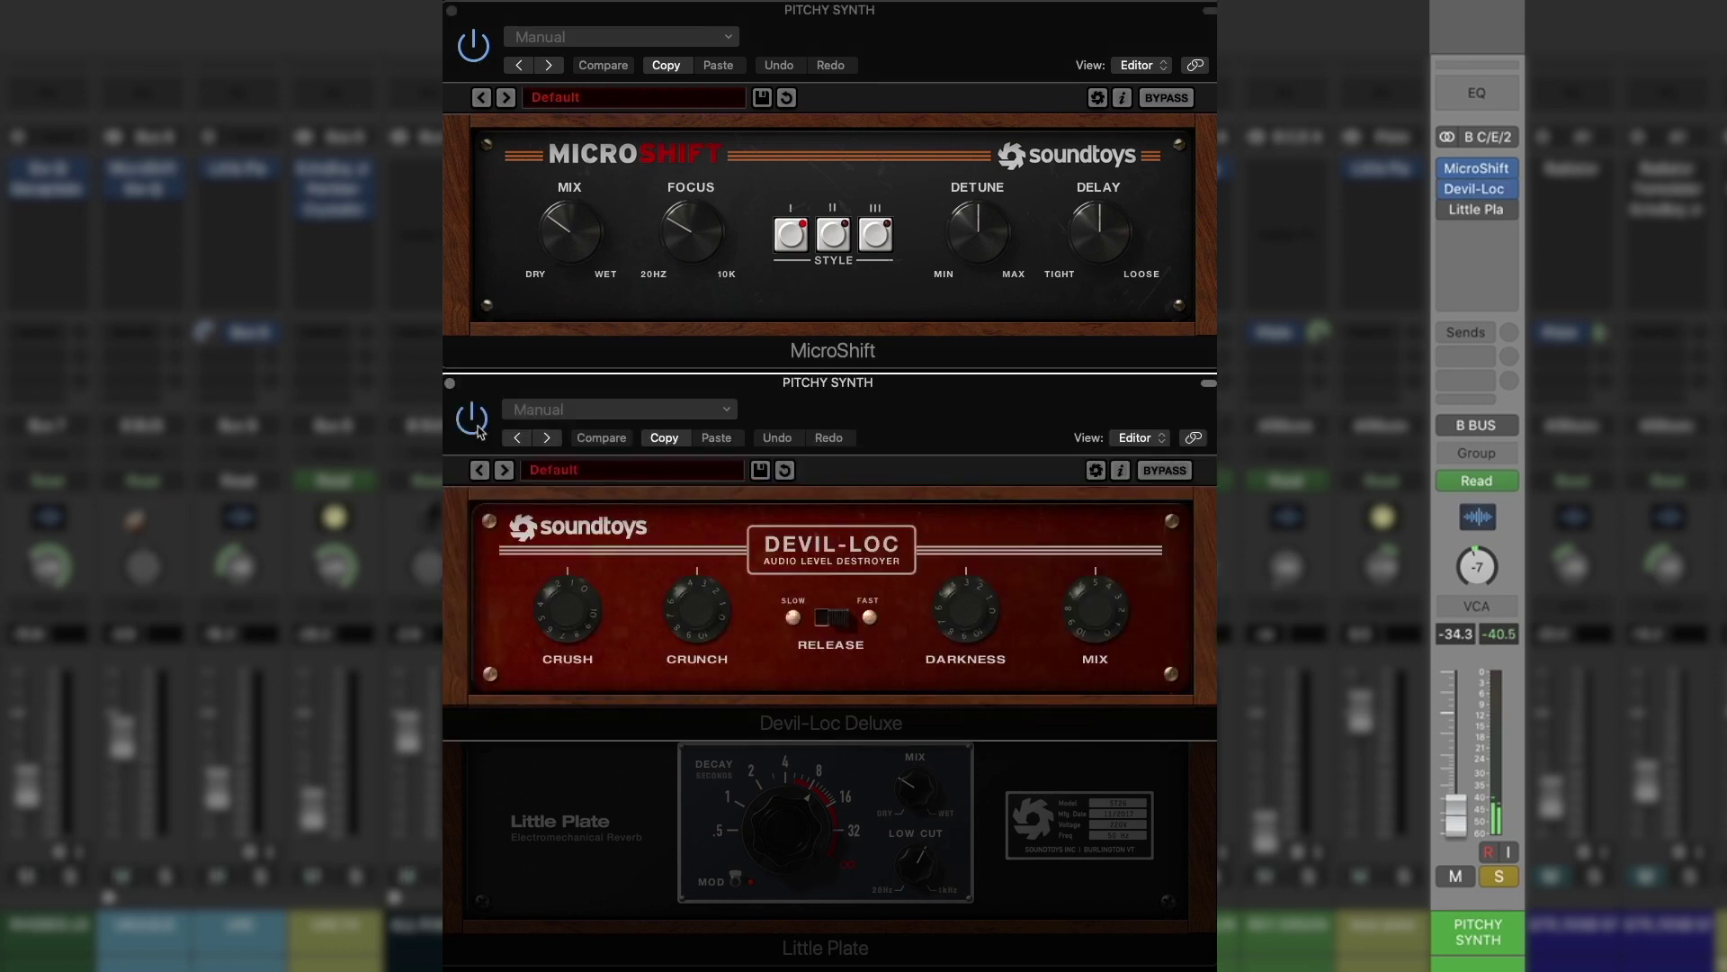
pyautogui.click(509, 782)
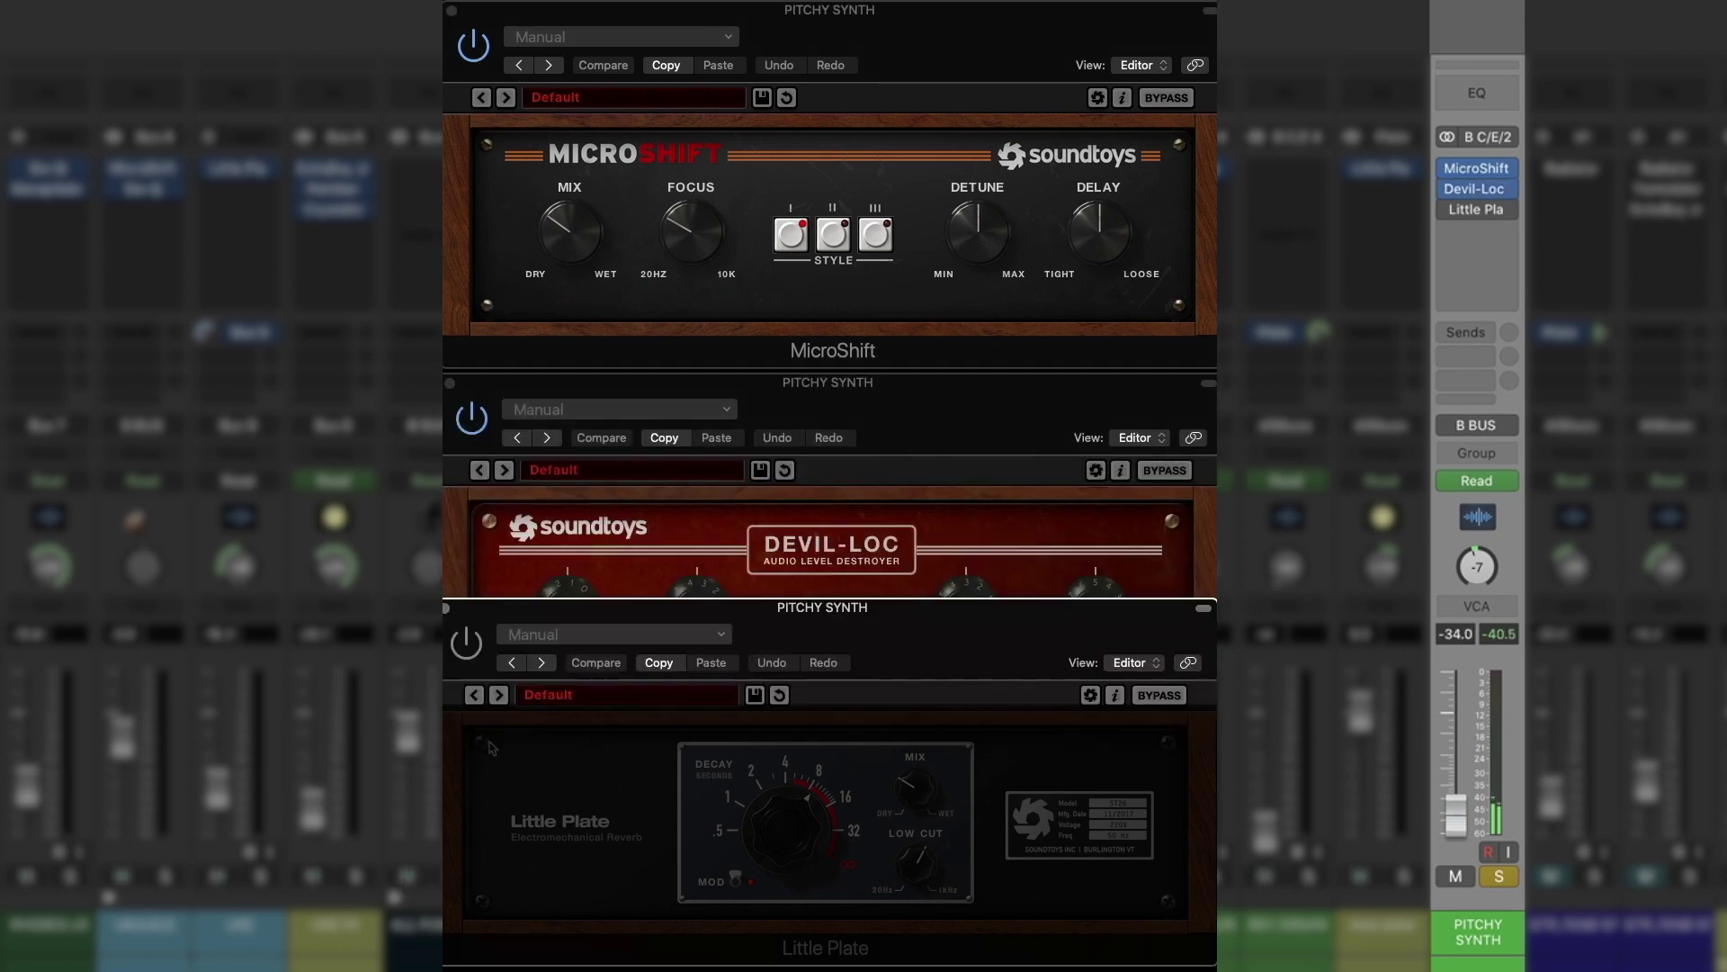
pyautogui.click(465, 645)
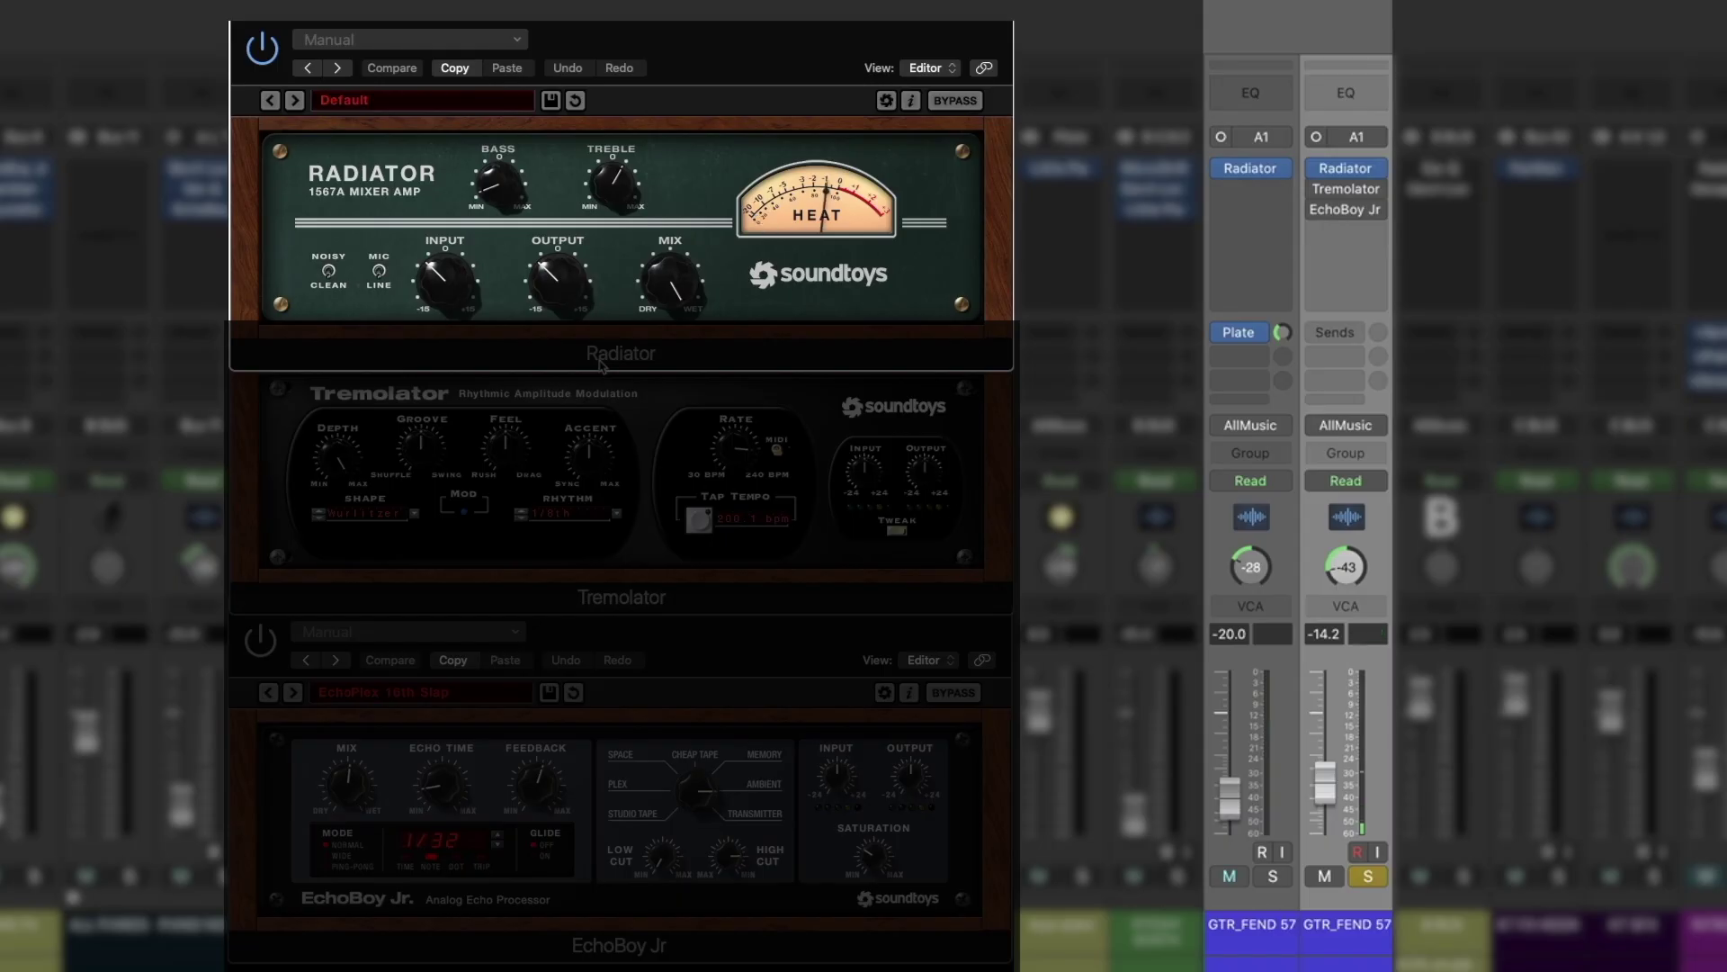
# Enable the Tremolator and EchoBoy Jr plug-ins after the Radiator on the soloed GTR_FEND 57 guitar channel
pyautogui.click(263, 447)
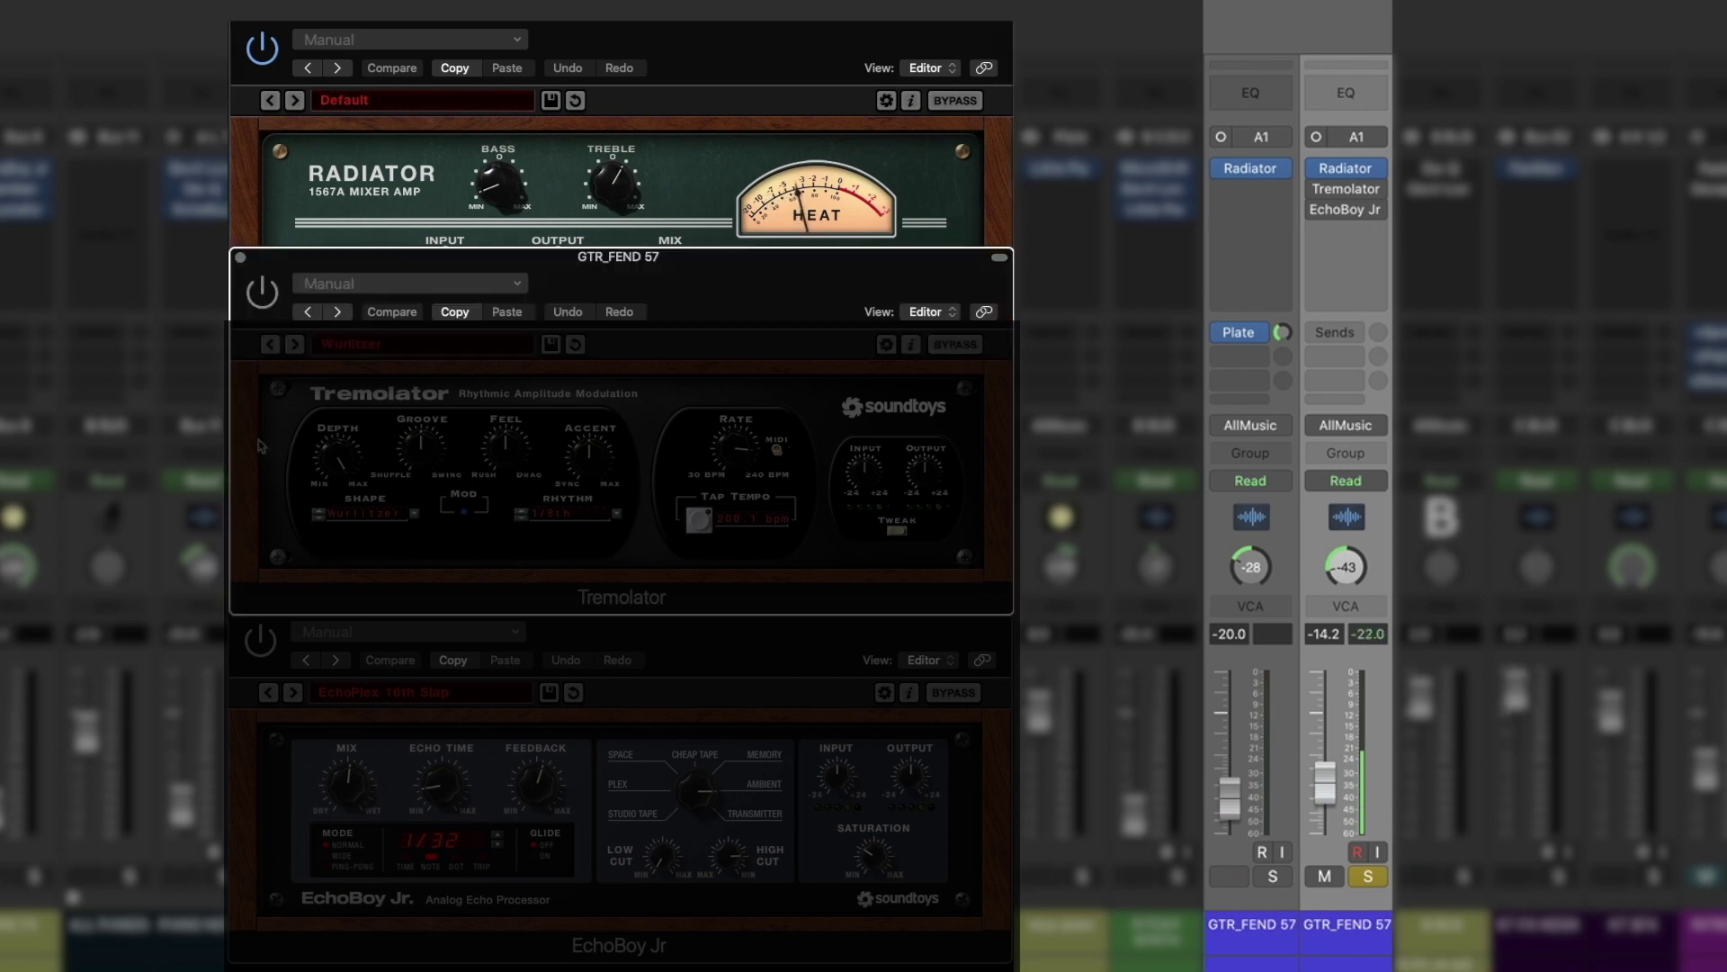
pyautogui.click(269, 292)
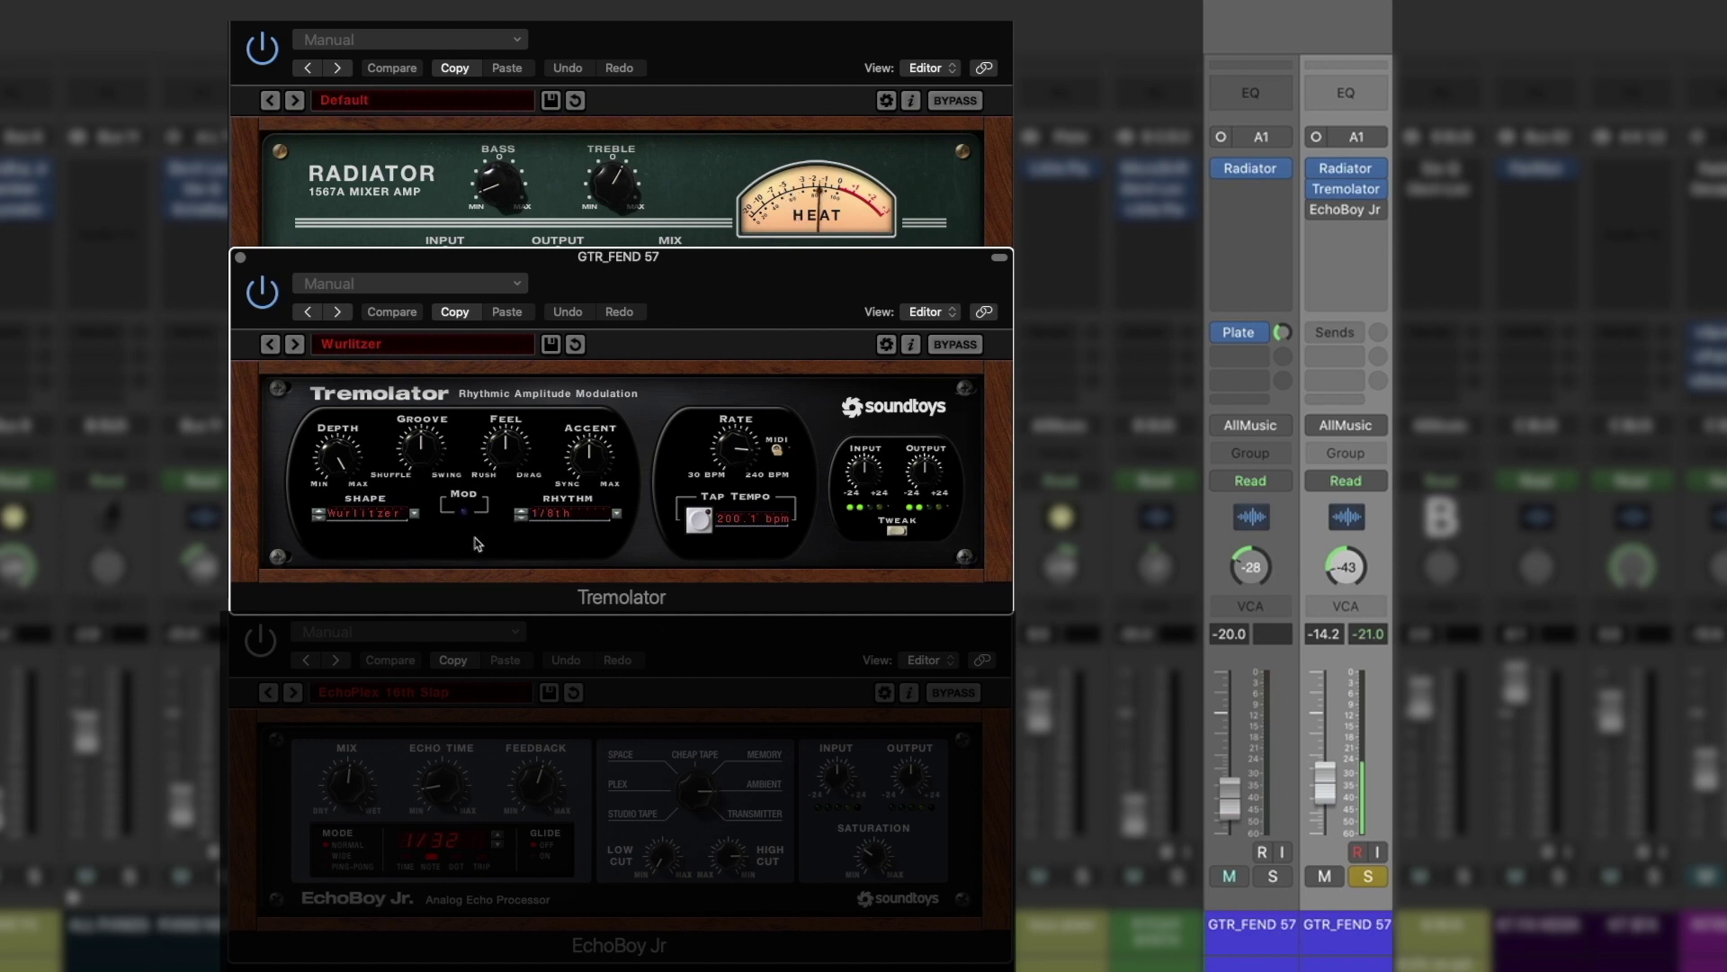
pyautogui.click(255, 632)
pyautogui.click(261, 641)
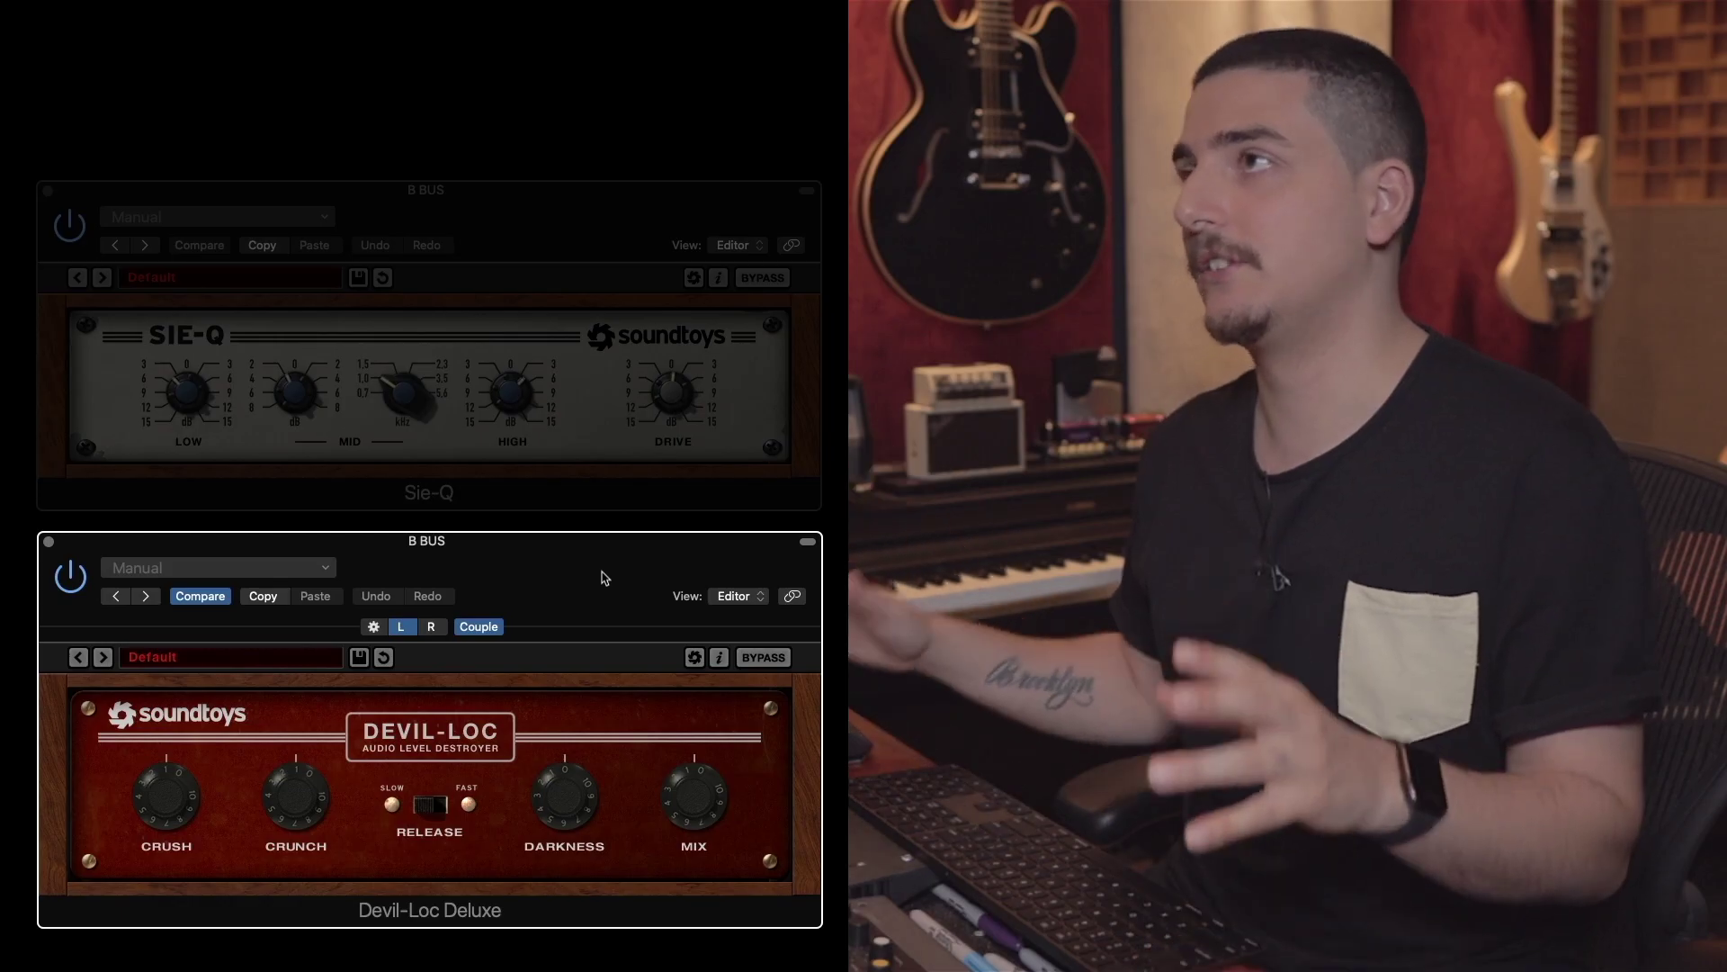
# Check the B BUS Devil-Loc Deluxe's right and left channel settings and compare the mix with the plug-in bypassed and active
pyautogui.click(436, 627)
pyautogui.click(403, 627)
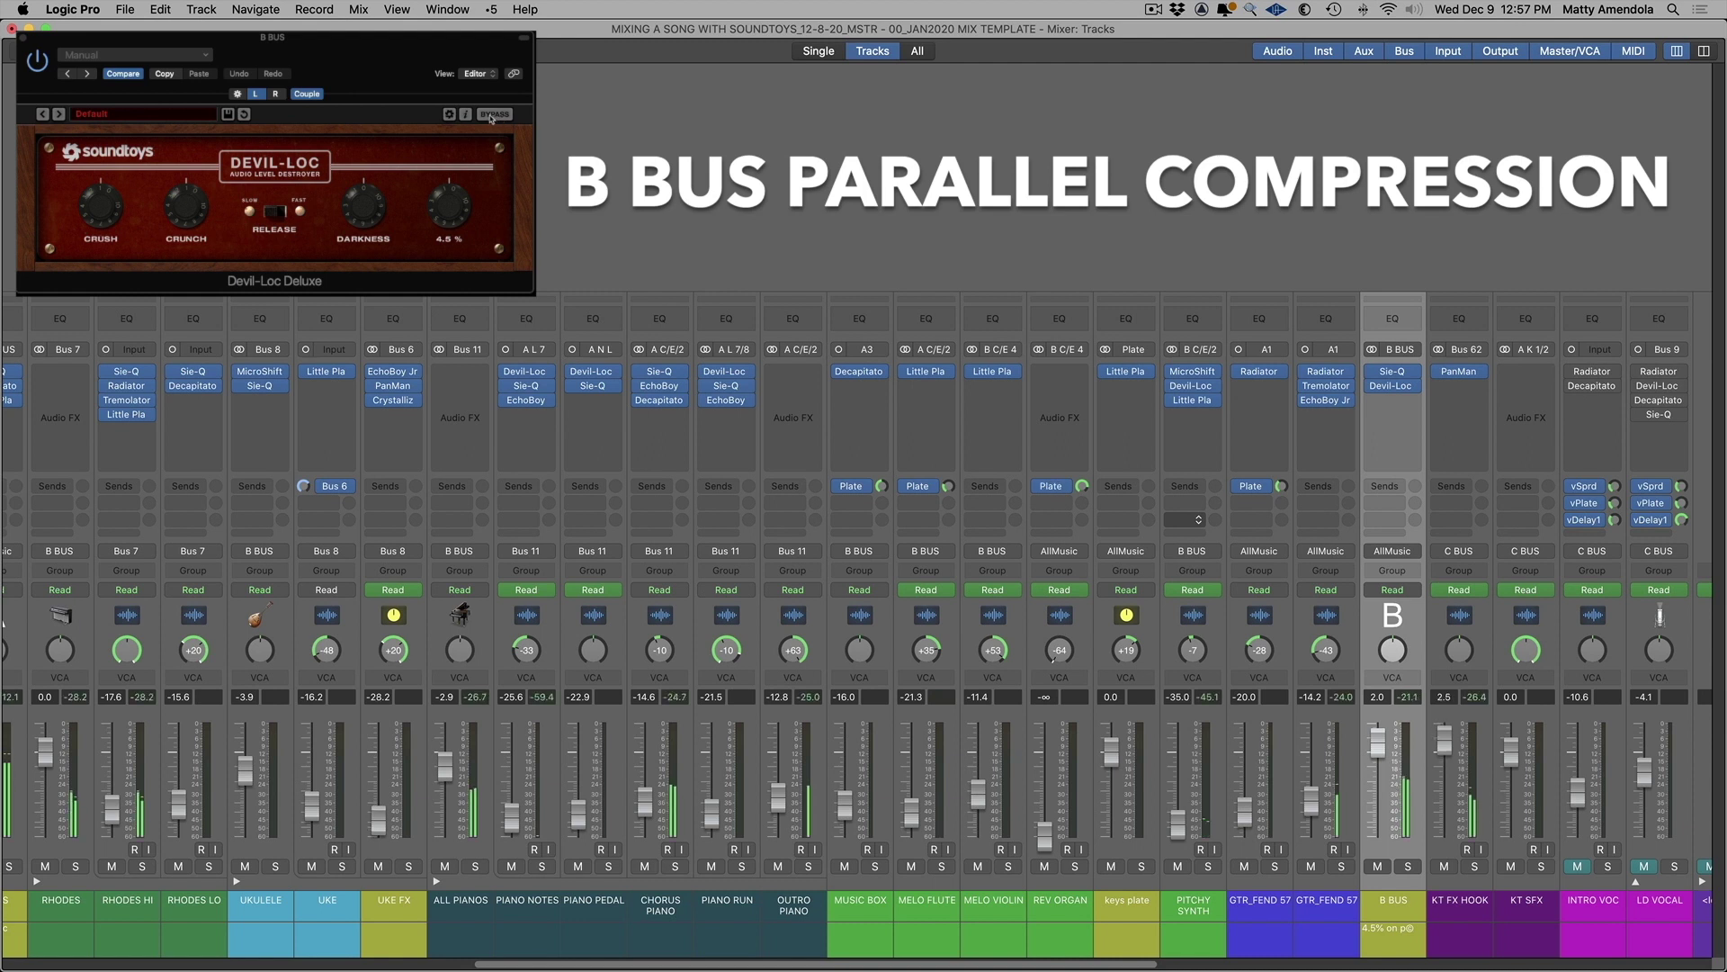
pyautogui.click(493, 115)
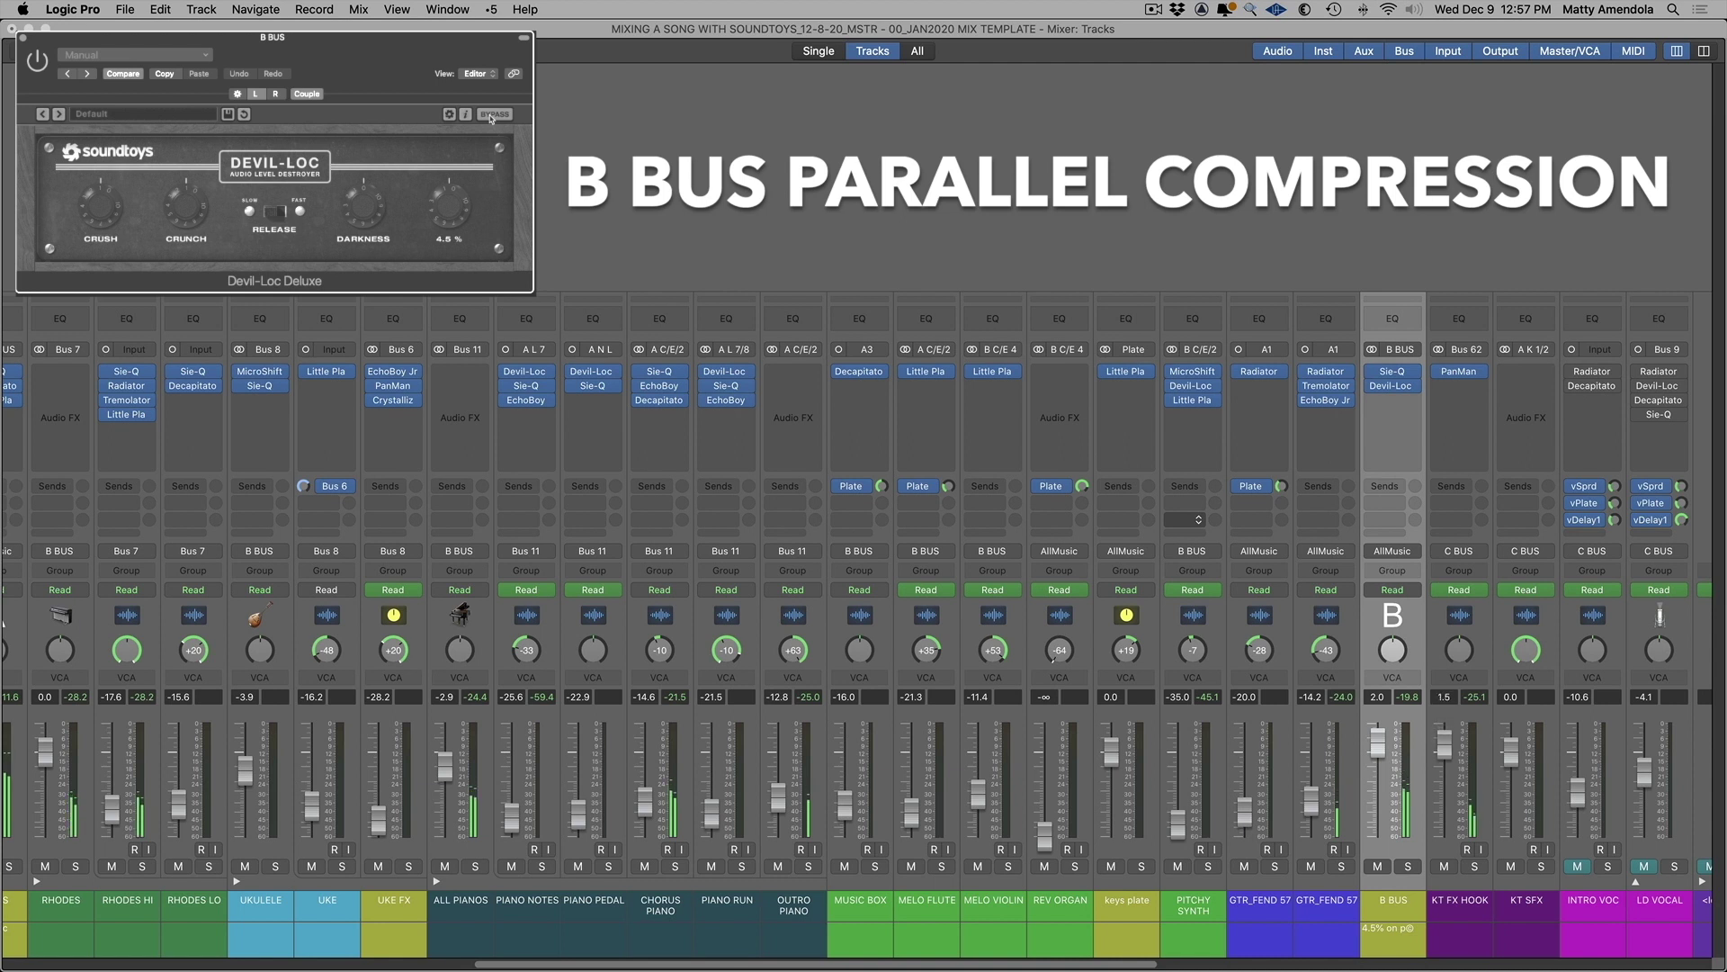
pyautogui.click(492, 115)
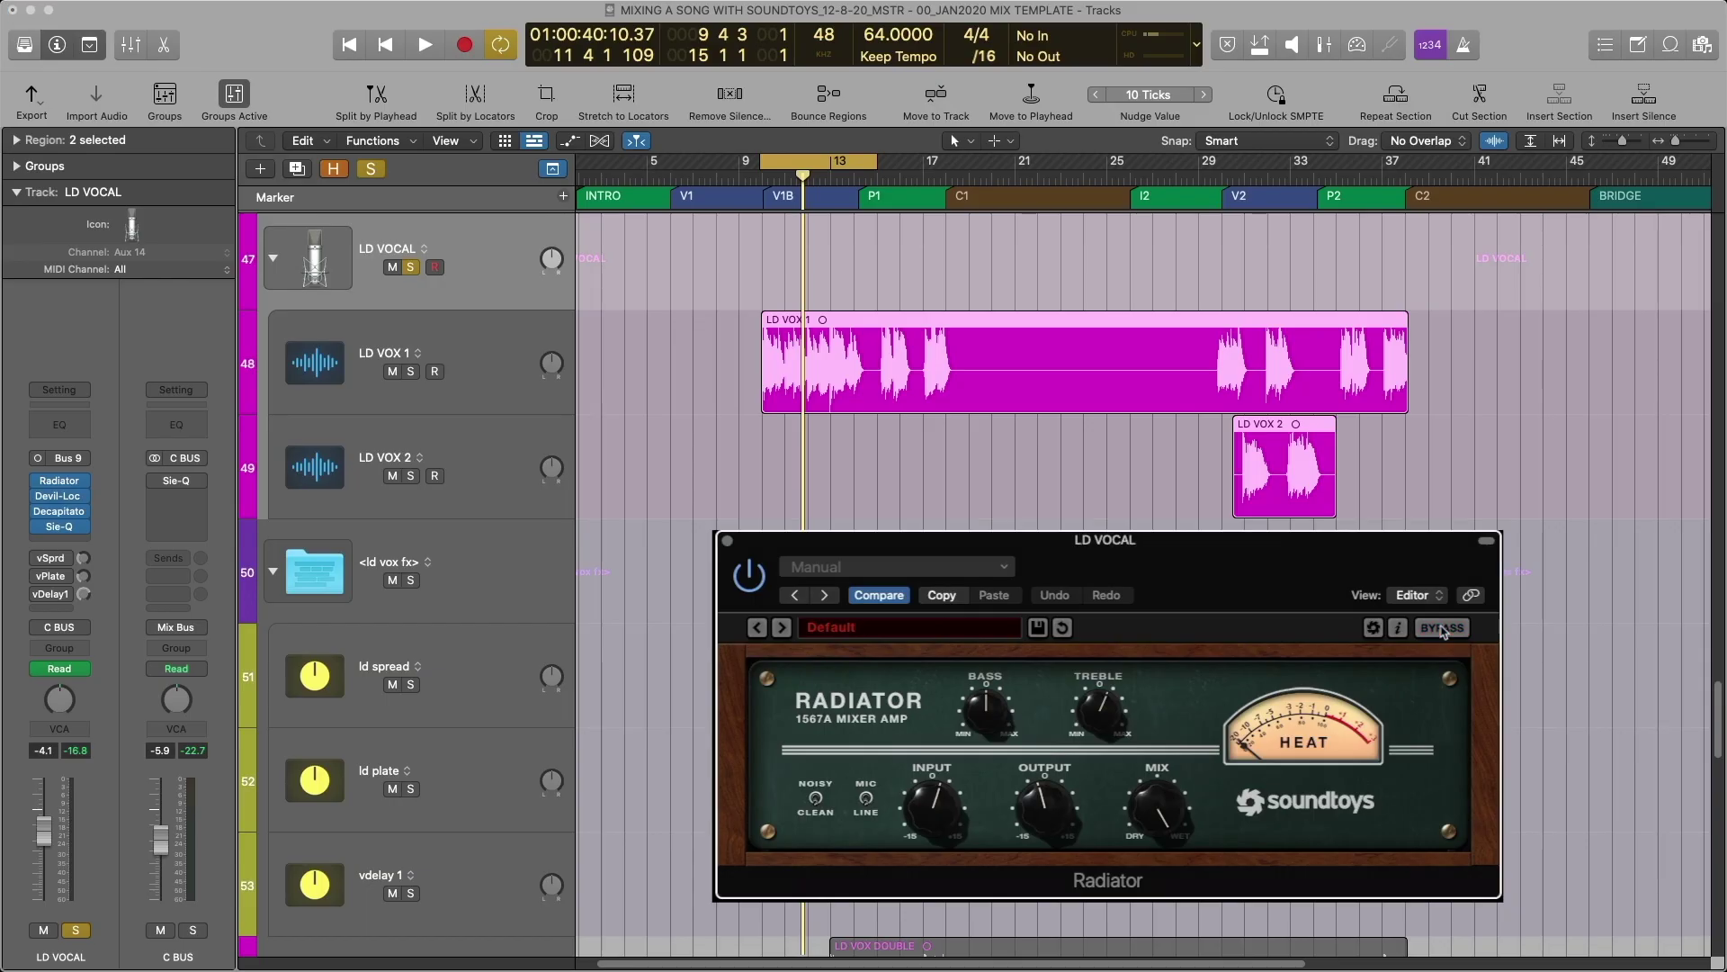
# Audition the Radiator on LD VOCAL and compare the lead vocal with its Decapitator bypassed and active
pyautogui.press('space')
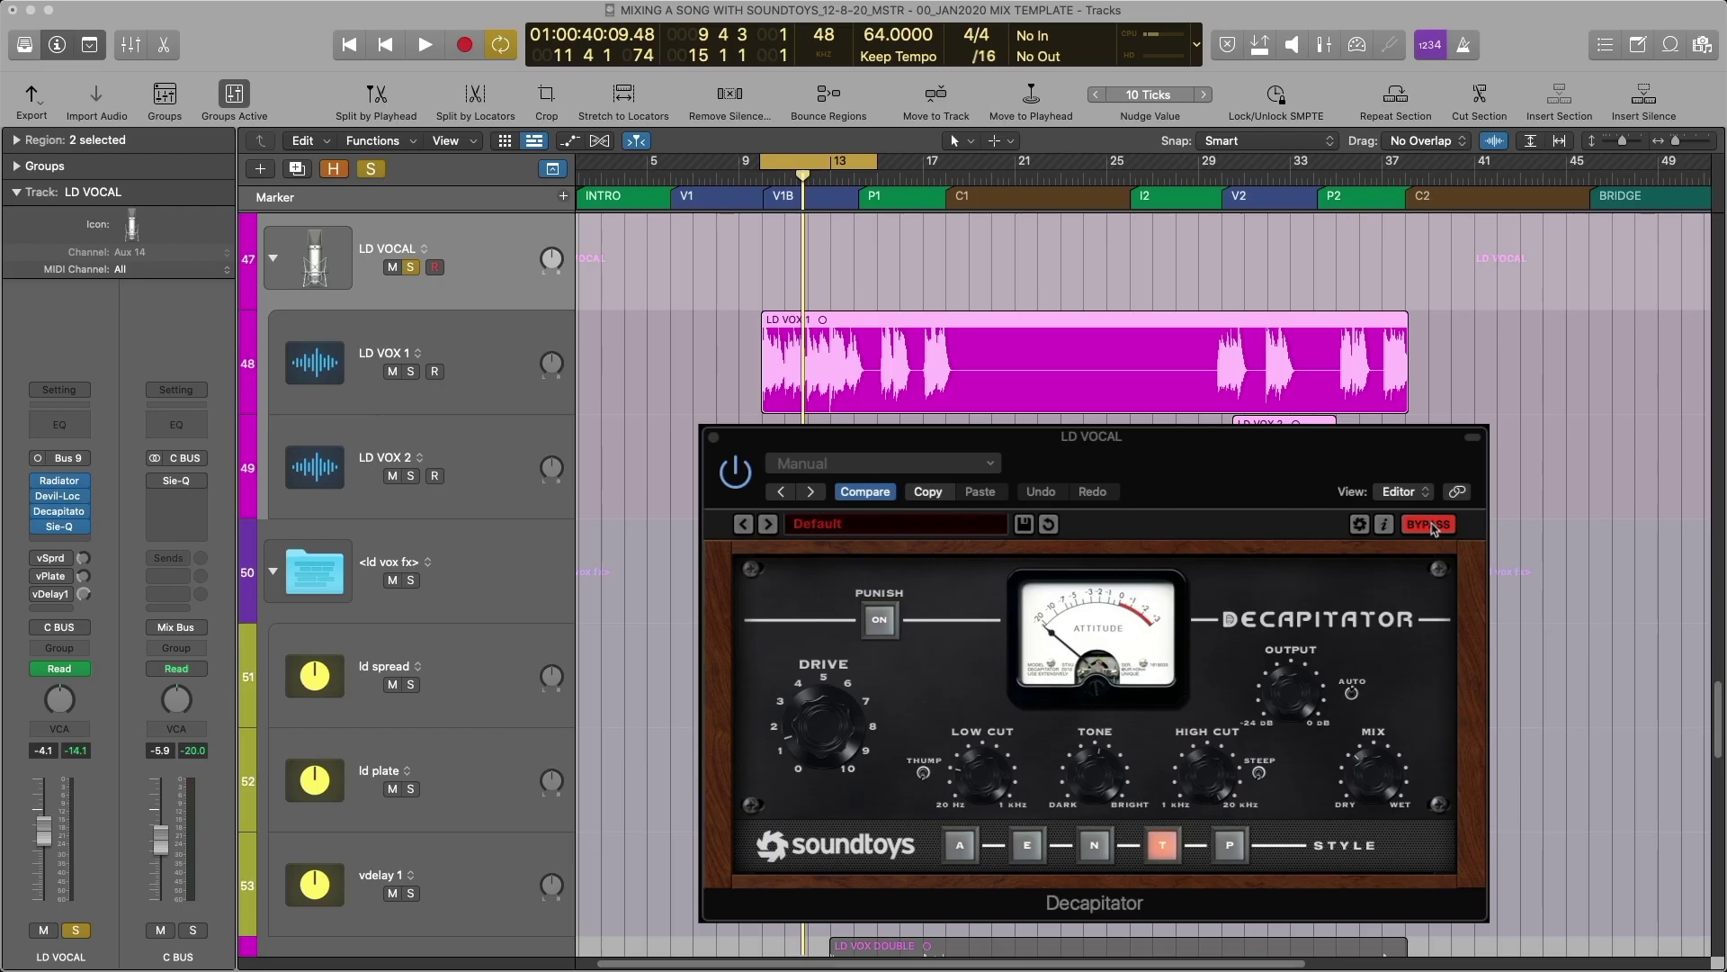
pyautogui.click(1430, 525)
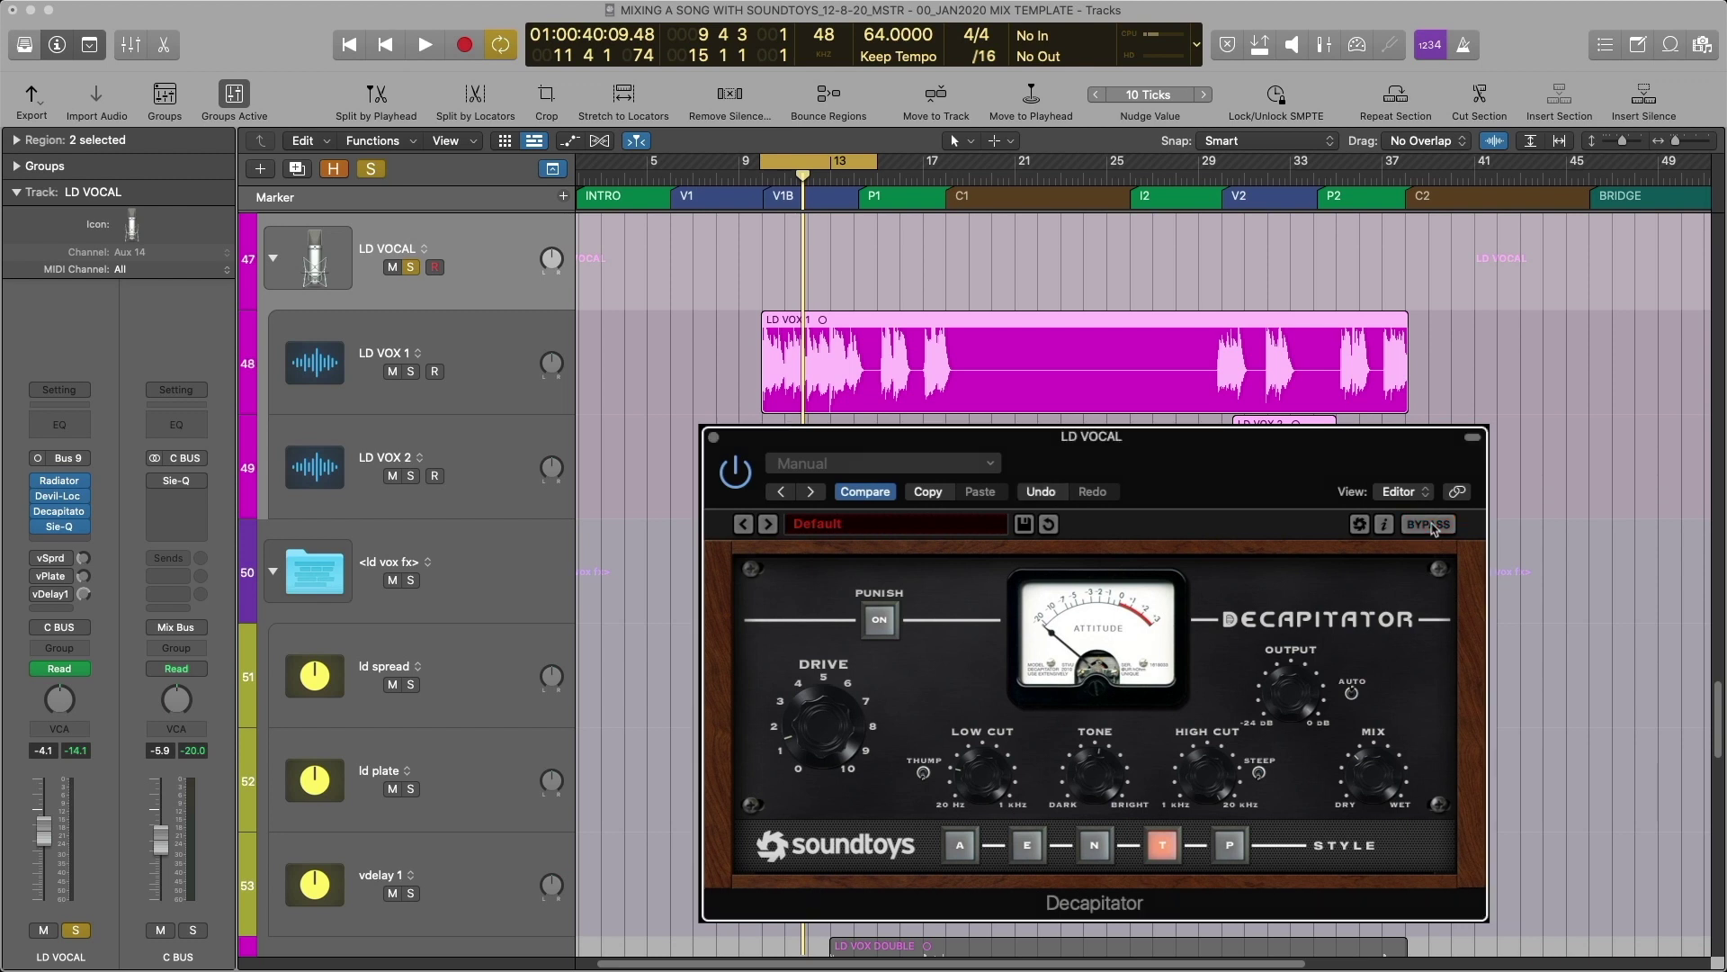
pyautogui.press('space')
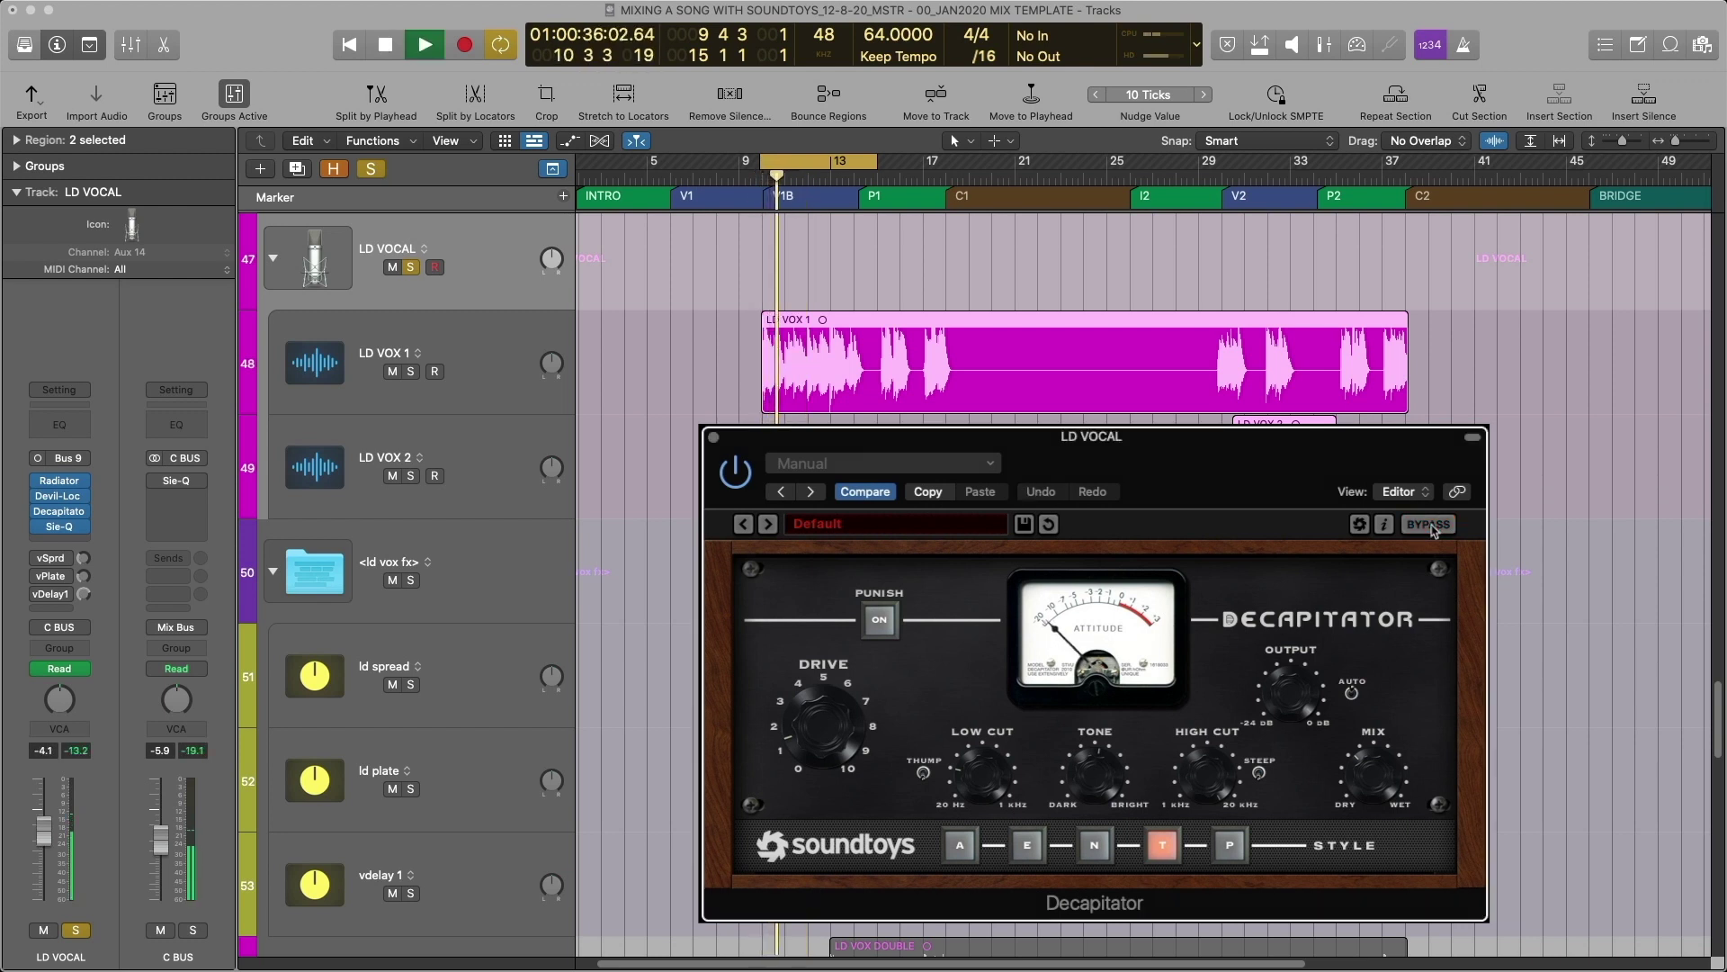
pyautogui.click(1432, 528)
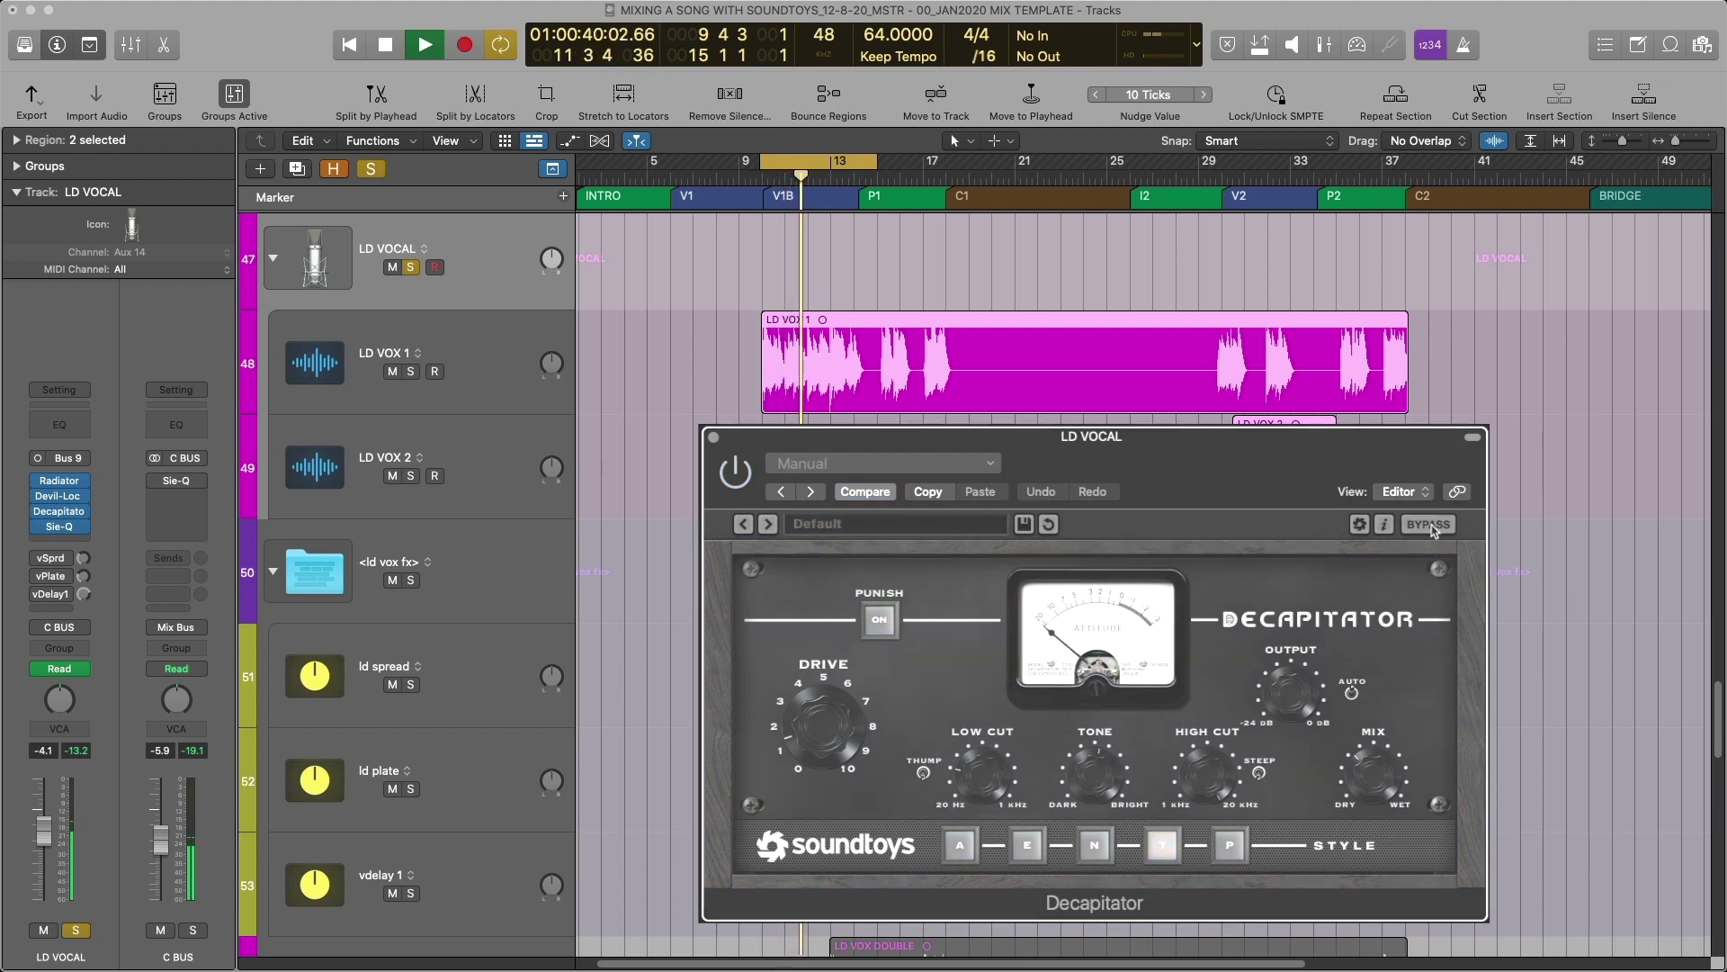
pyautogui.click(1432, 528)
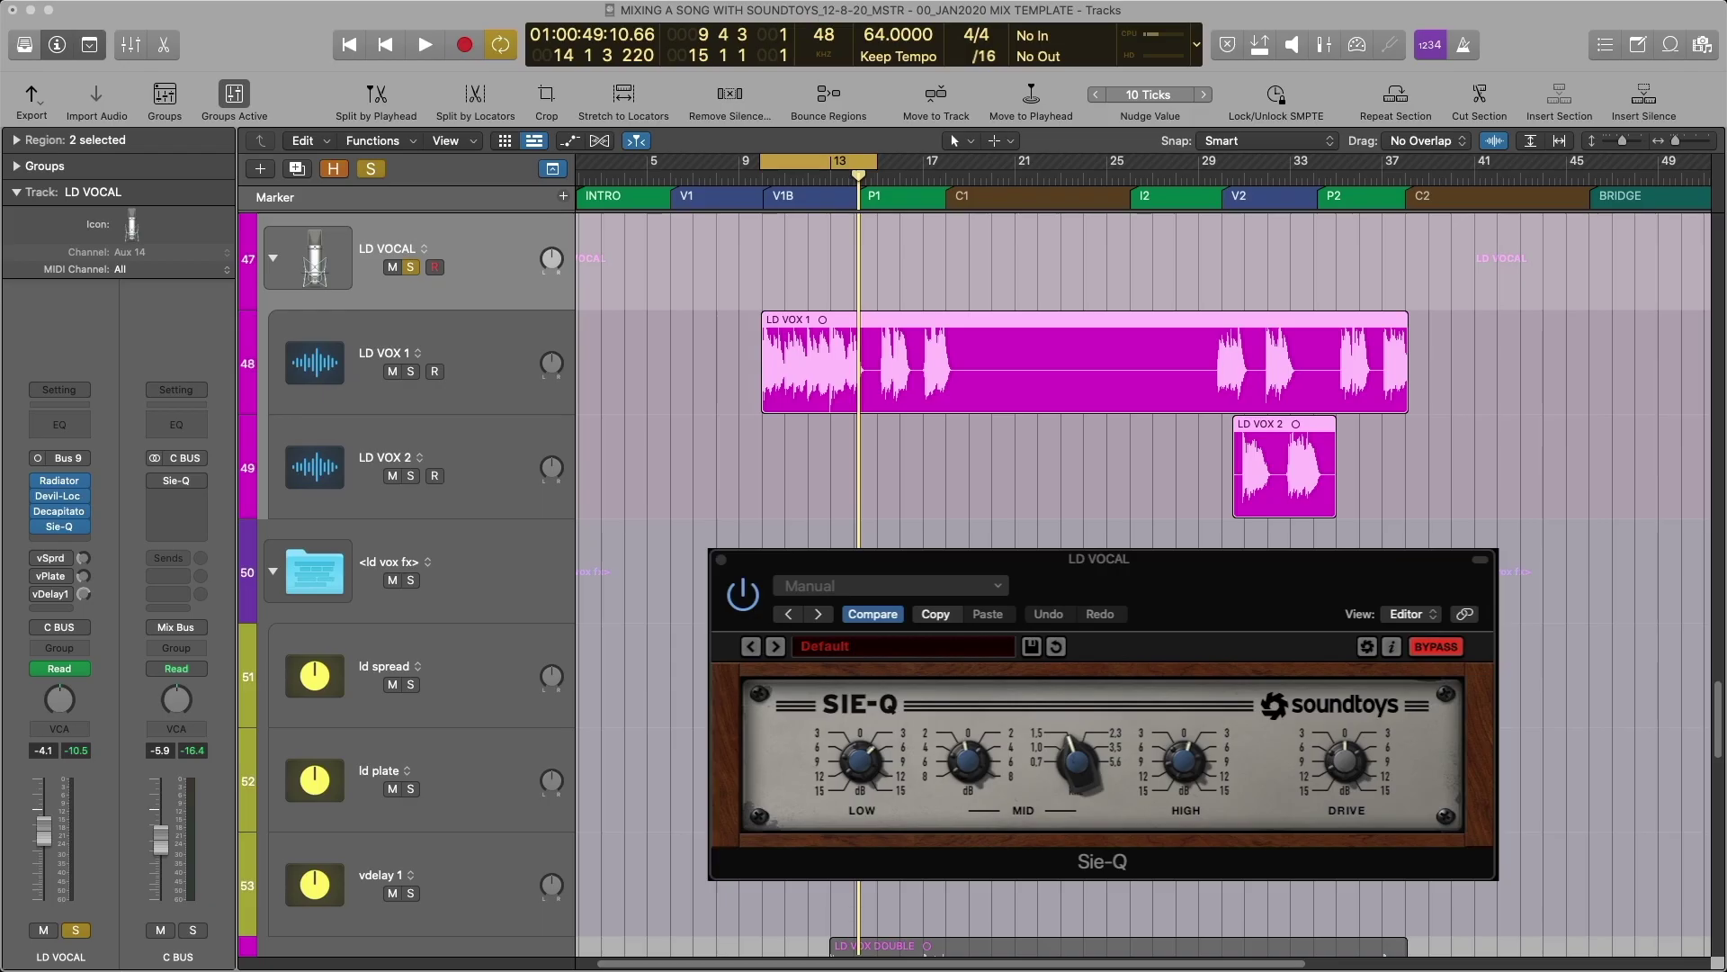
# Take the Sie-Q on LD VOCAL out of bypass and play back the soloed lead vocal through it
pyautogui.click(1439, 648)
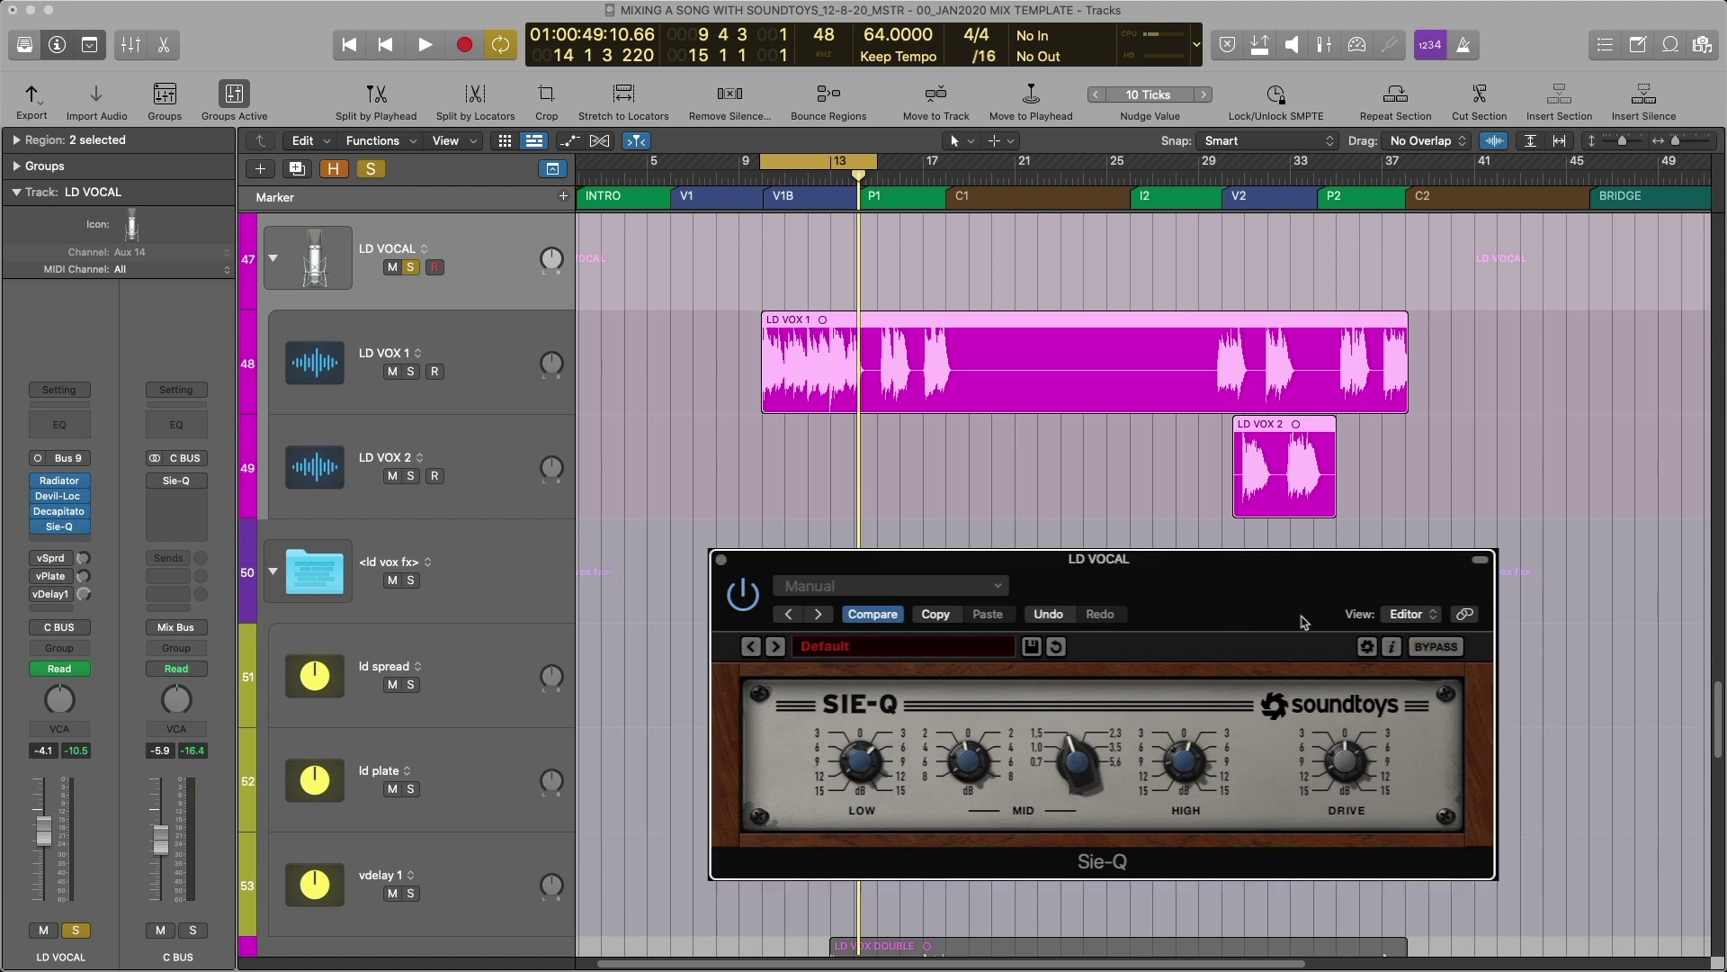
pyautogui.press('space')
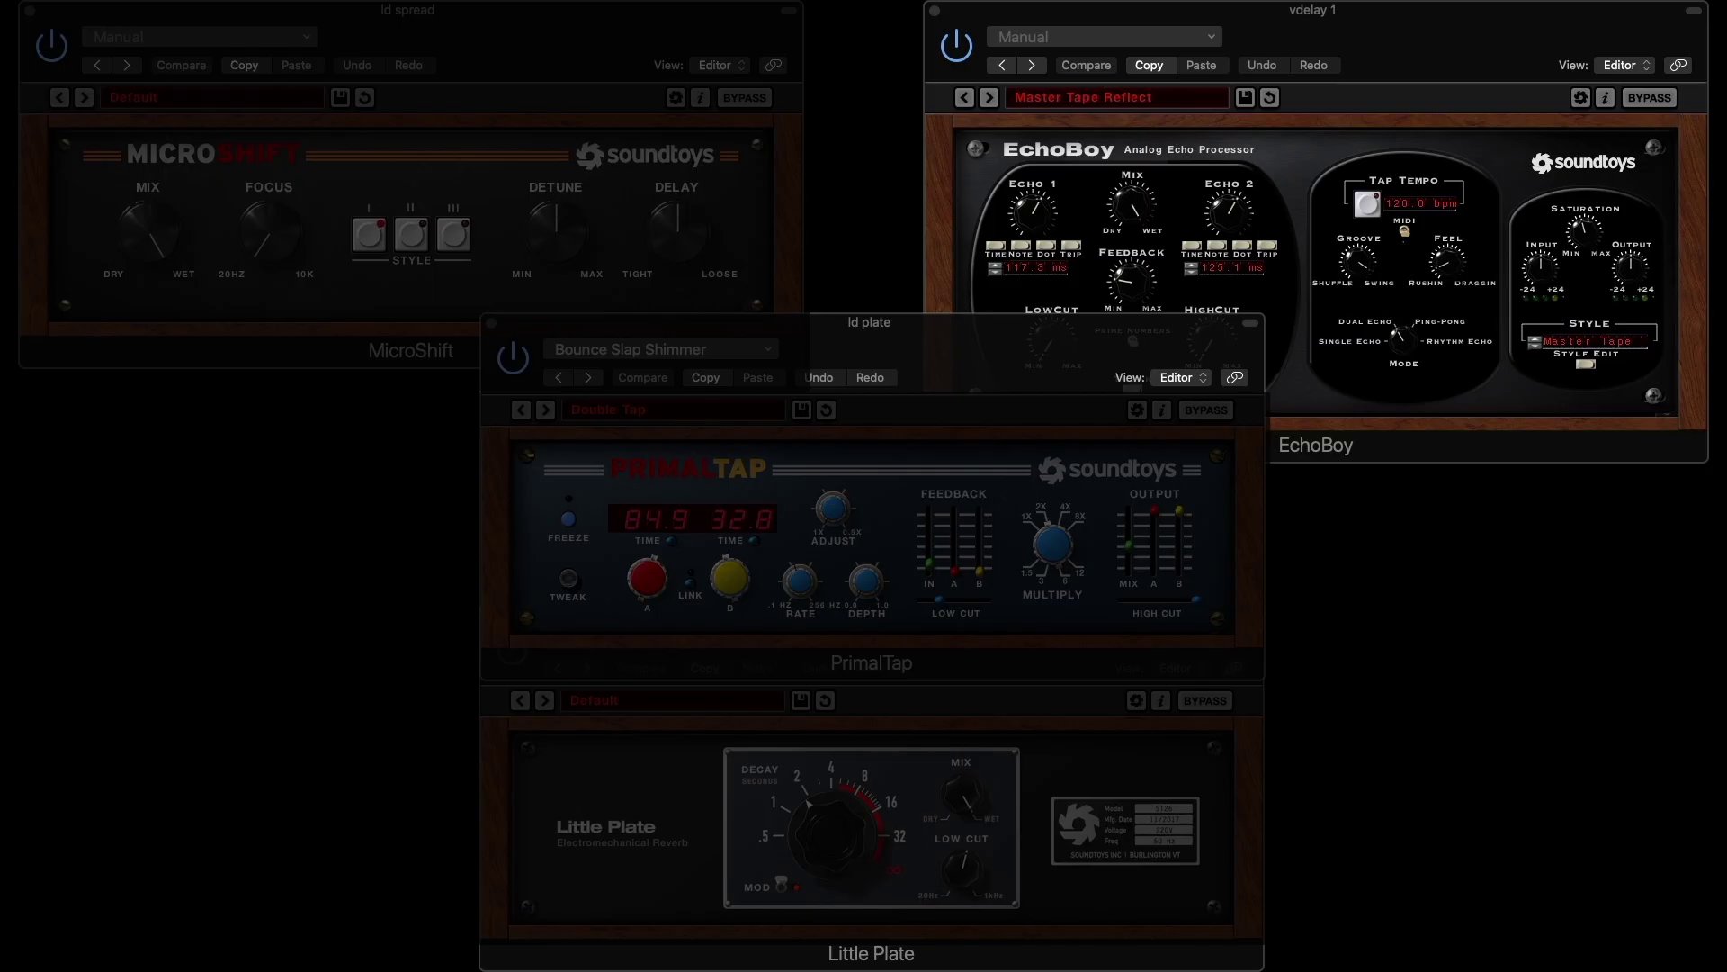
# Compare the lead vocal with the ld spread, ld plate and vdelay 1 effect channels muted and unmuted together
pyautogui.click(1379, 431)
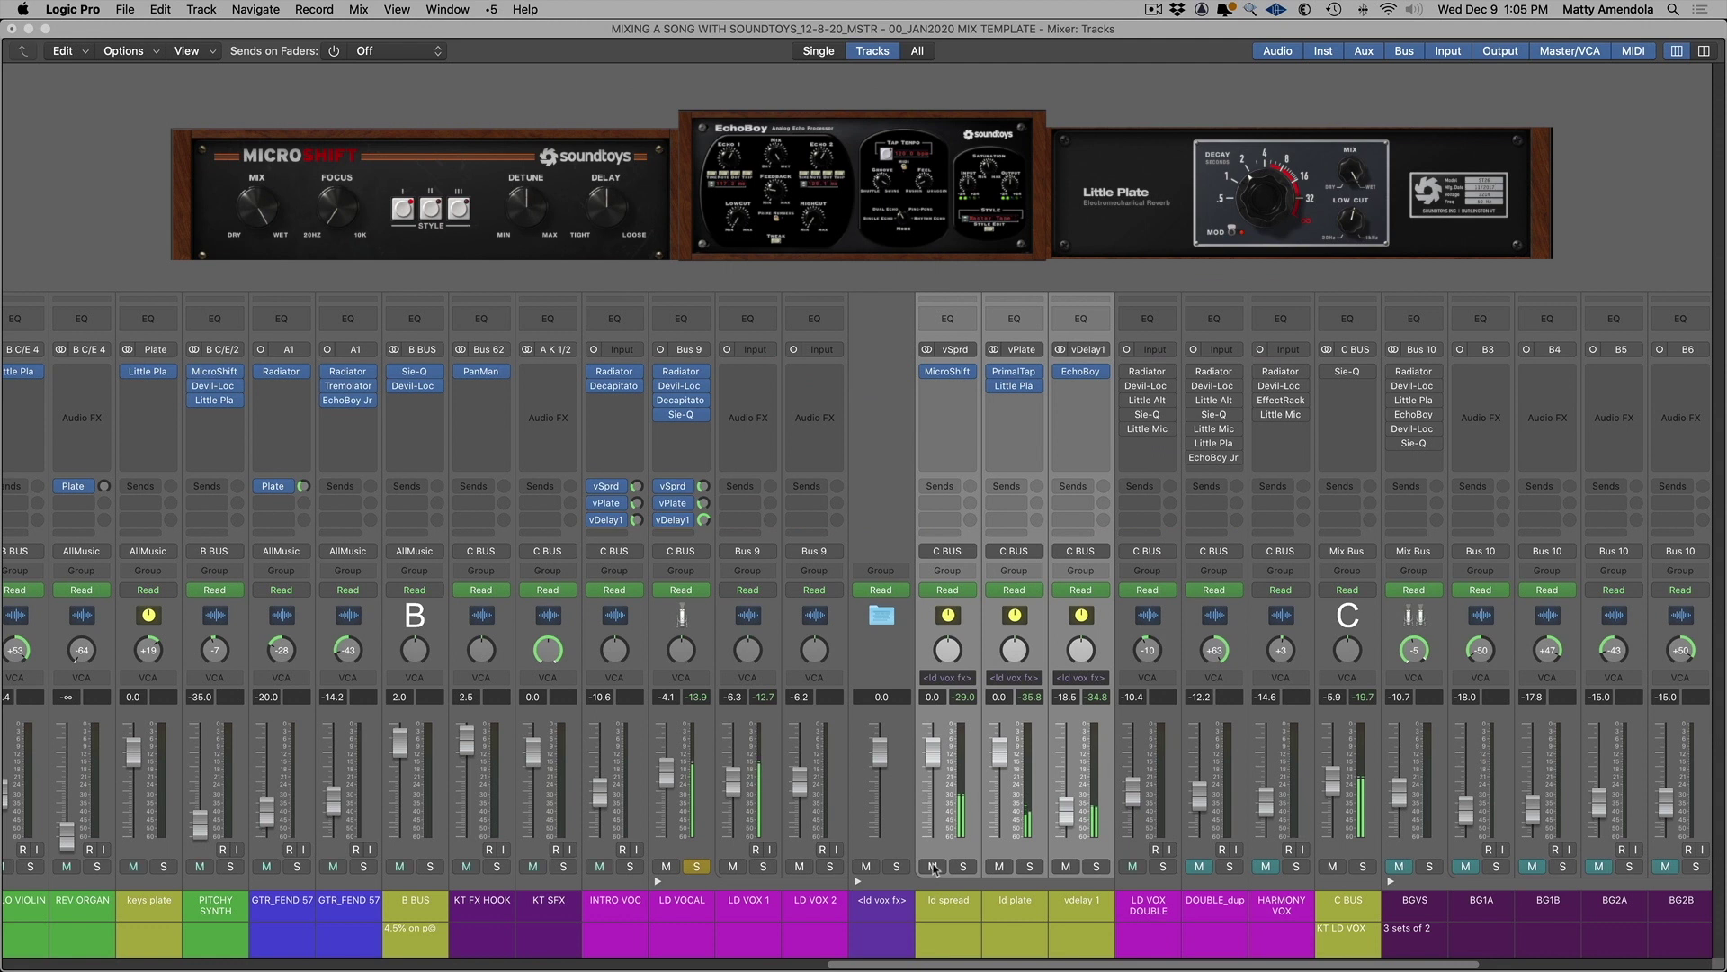
pyautogui.click(933, 867)
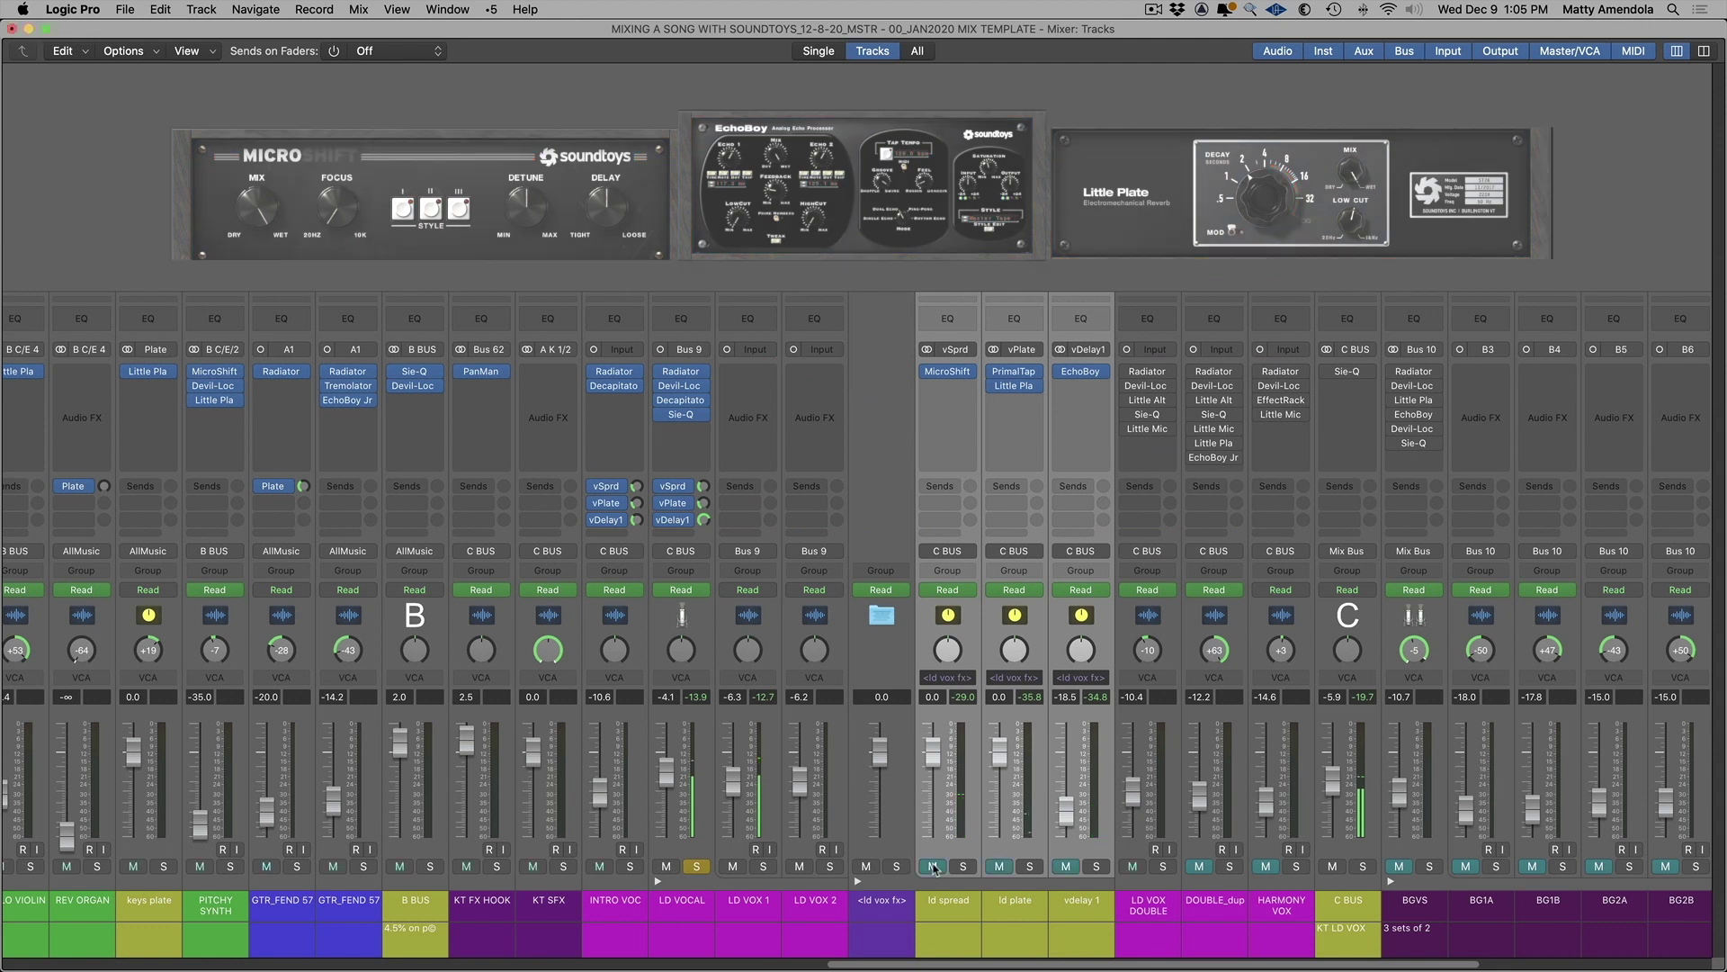
pyautogui.click(933, 866)
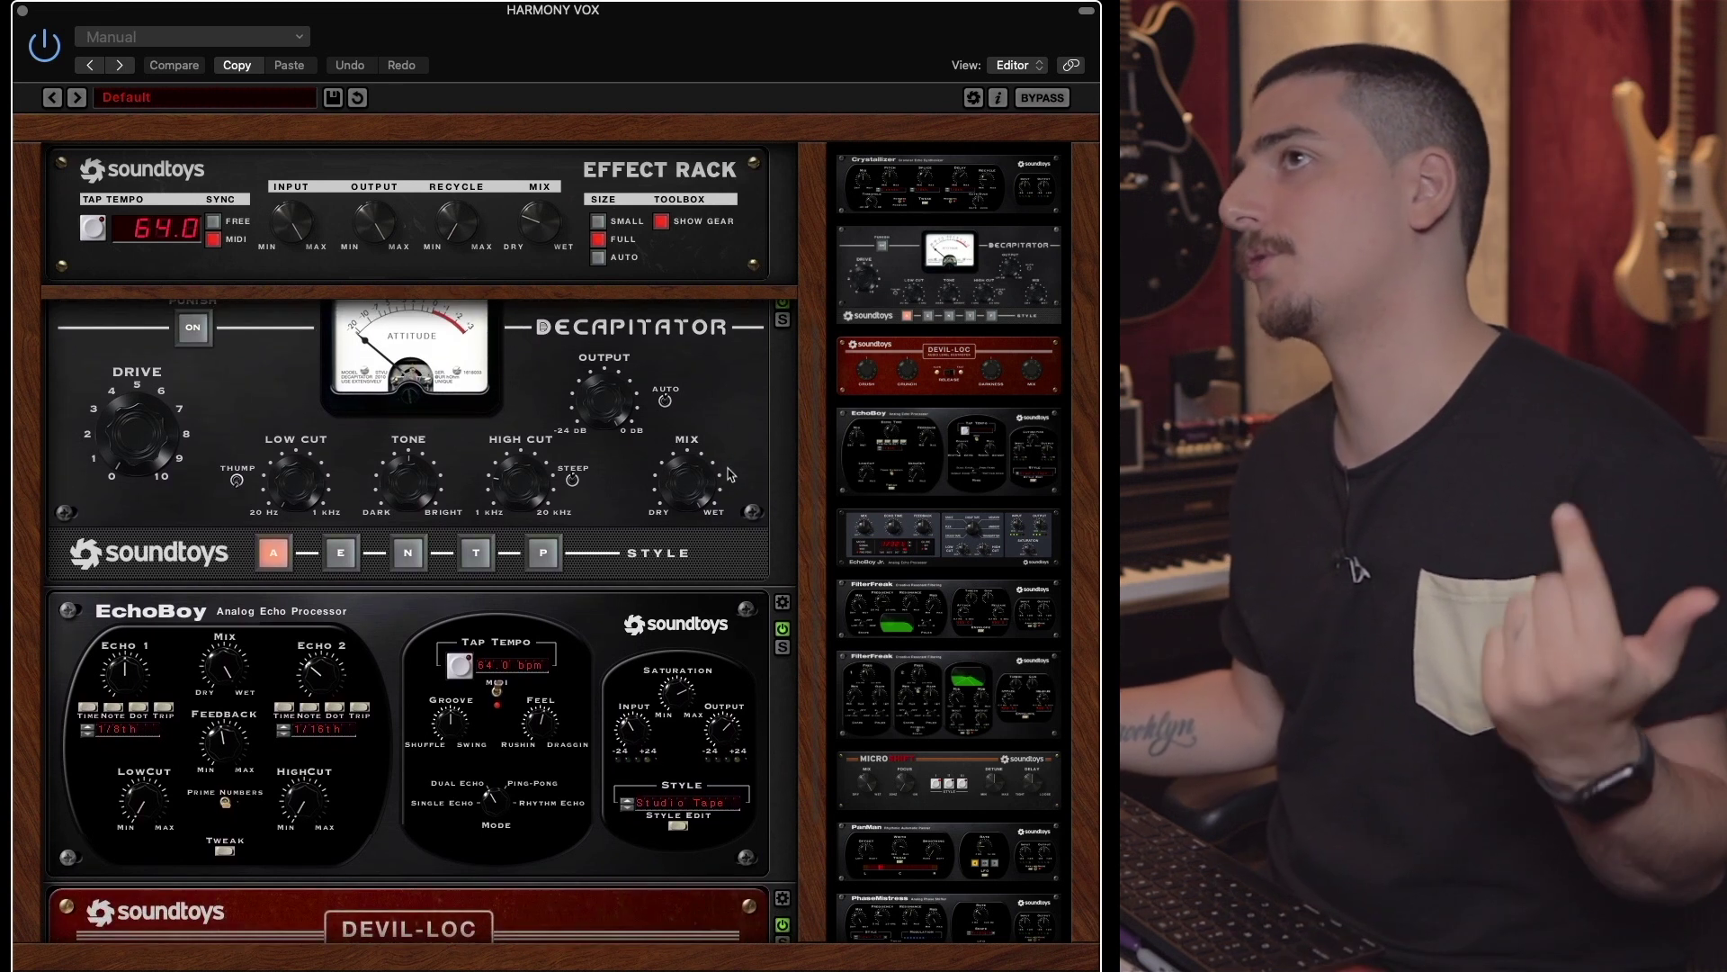
# Look through the devices in the HARMONY VOX Effect Rack and show the mixer while the full song plays
pyautogui.scroll(-5, 729, 475)
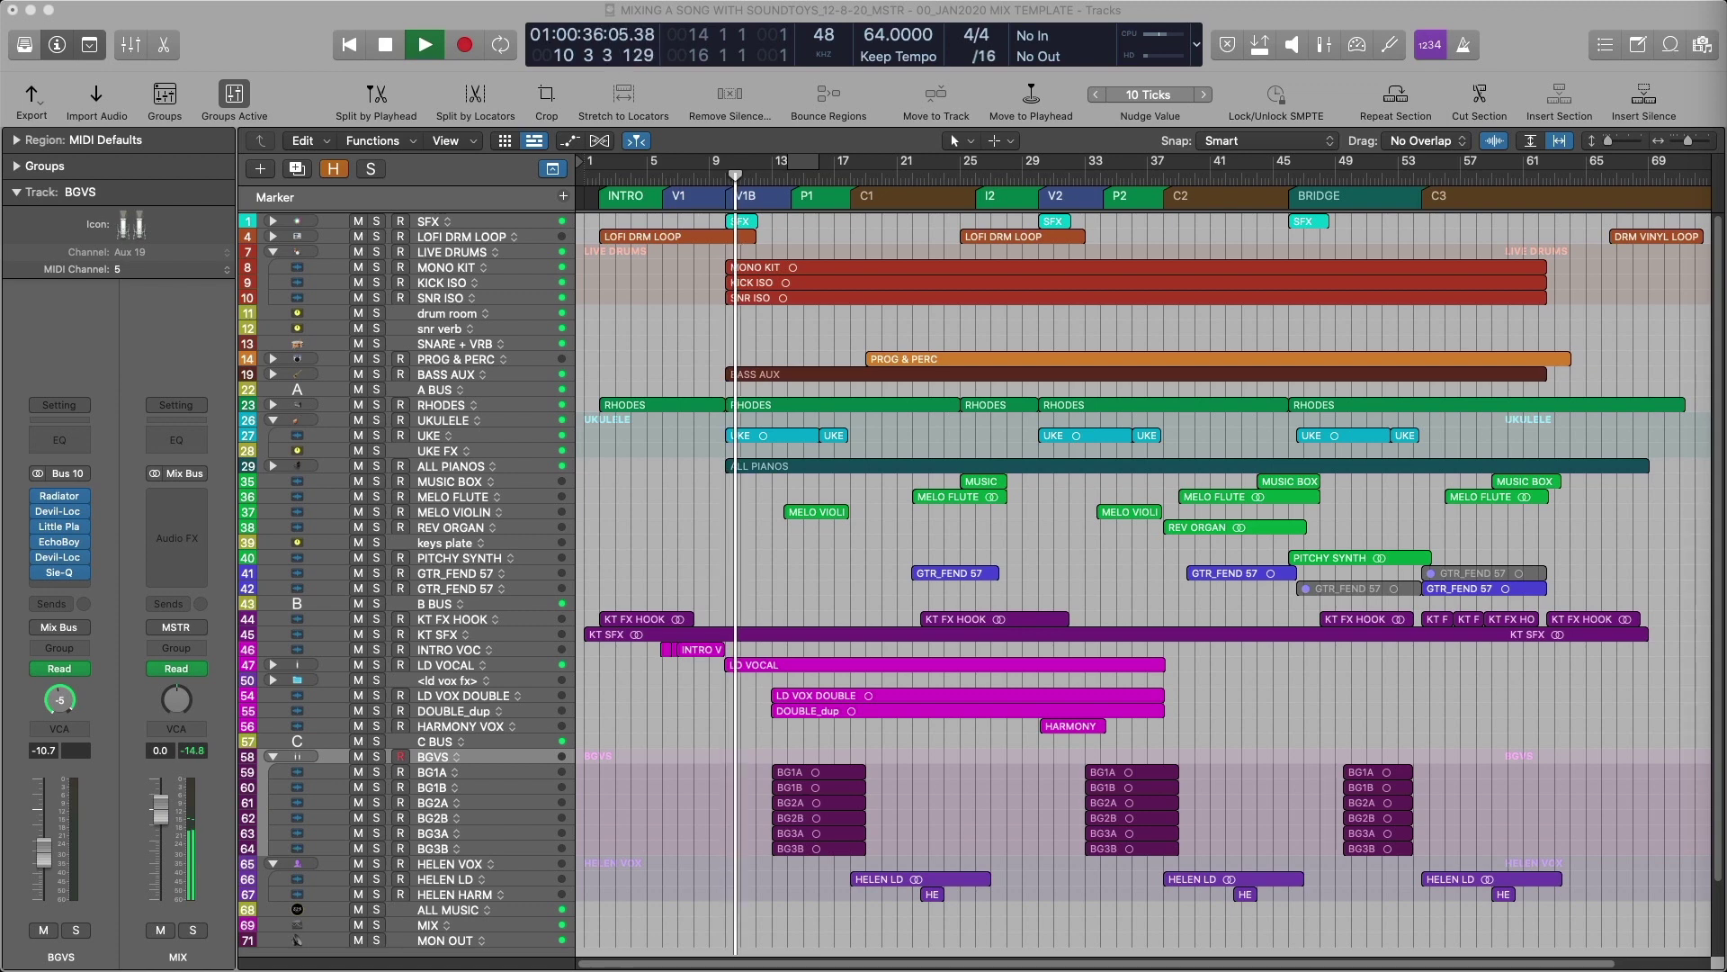
pyautogui.press('super+2')
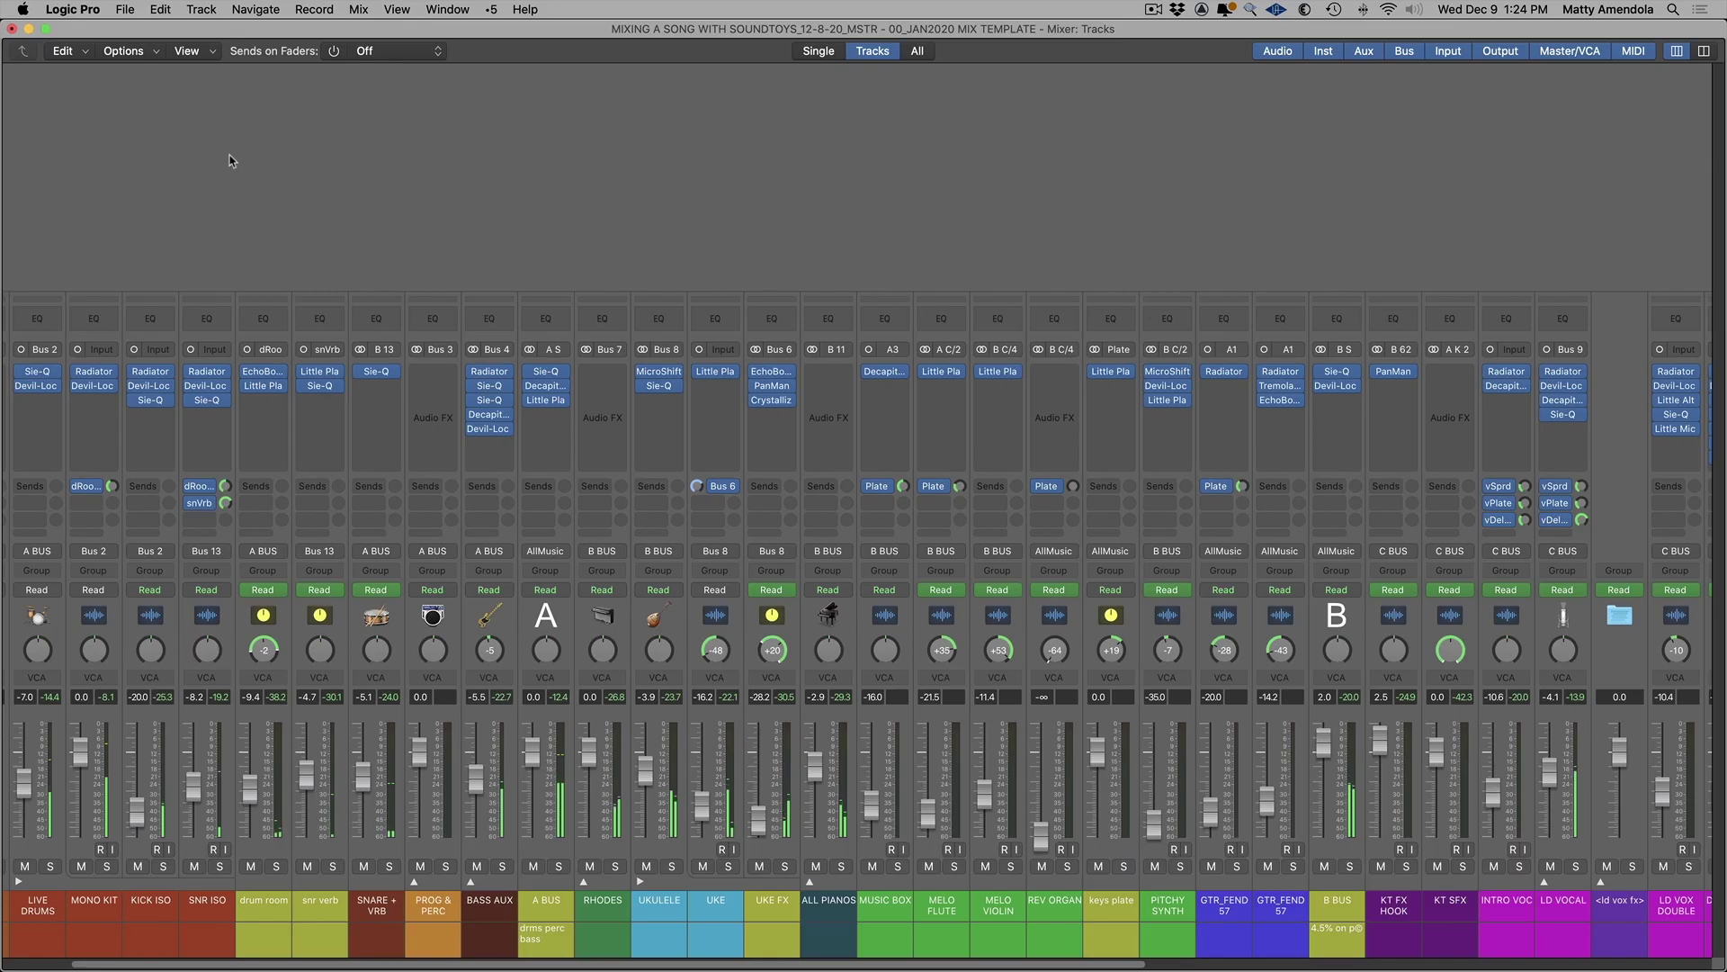